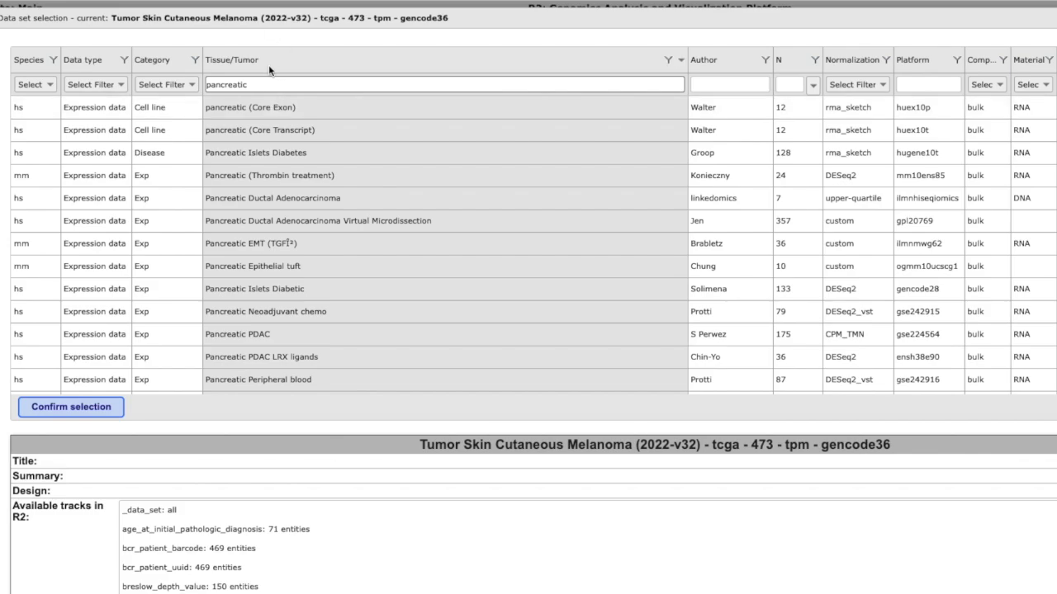
Sort the filtered pancreatic data sets by sample number N in descending order
{"action": "scroll", "coordinate": [330, 220], "scroll_direction": "down", "scroll_amount": 3}
{"action": "scroll", "coordinate": [329, 220], "scroll_direction": "up", "scroll_amount": 3}
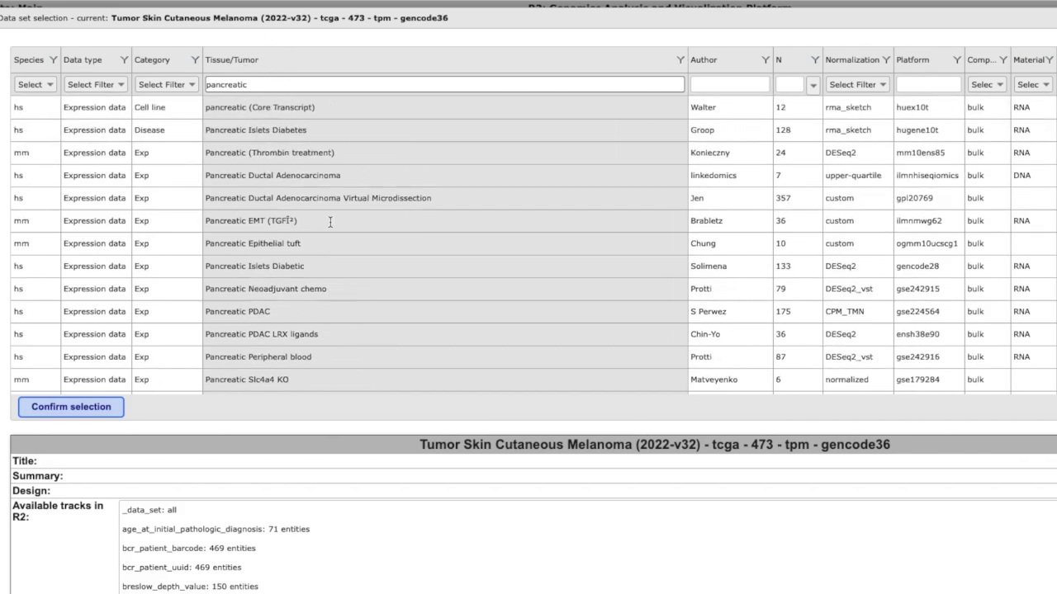
{"action": "scroll", "coordinate": [330, 222], "scroll_direction": "down", "scroll_amount": 10}
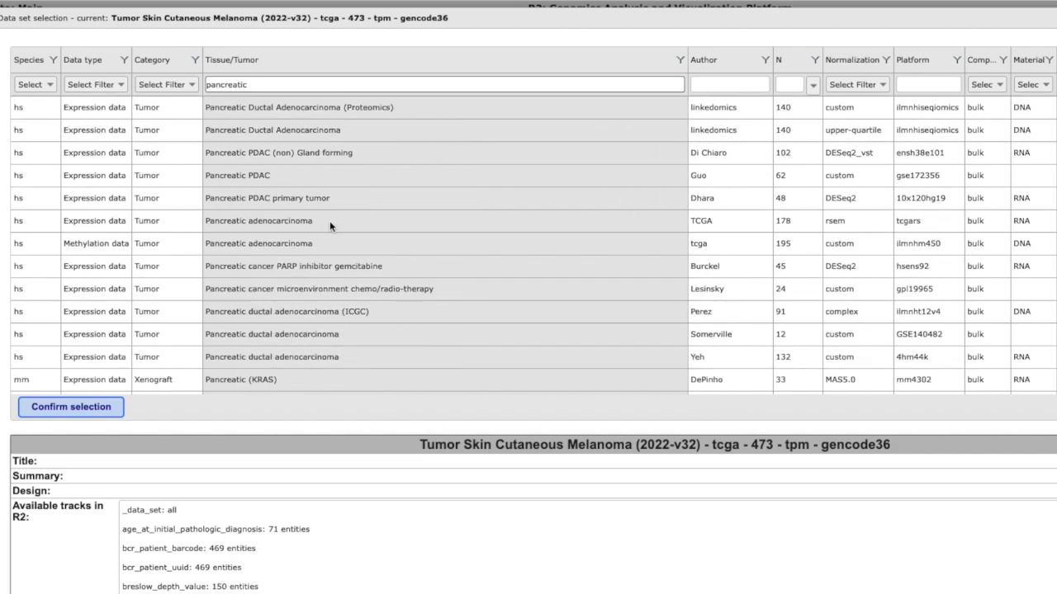
{"action": "scroll", "coordinate": [330, 220], "scroll_direction": "up", "scroll_amount": 10}
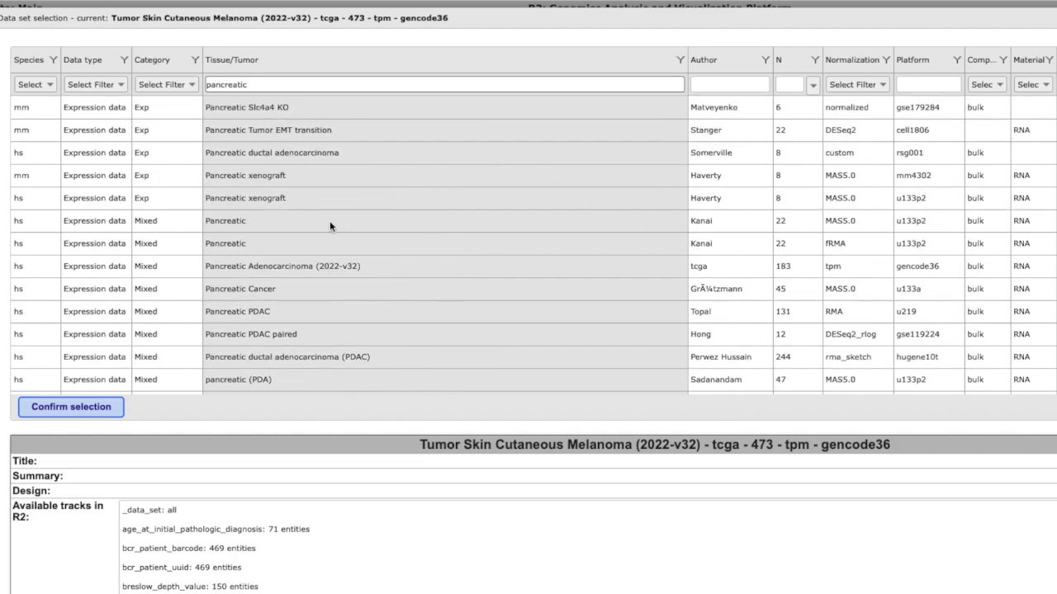
{"action": "left_click", "coordinate": [816, 62]}
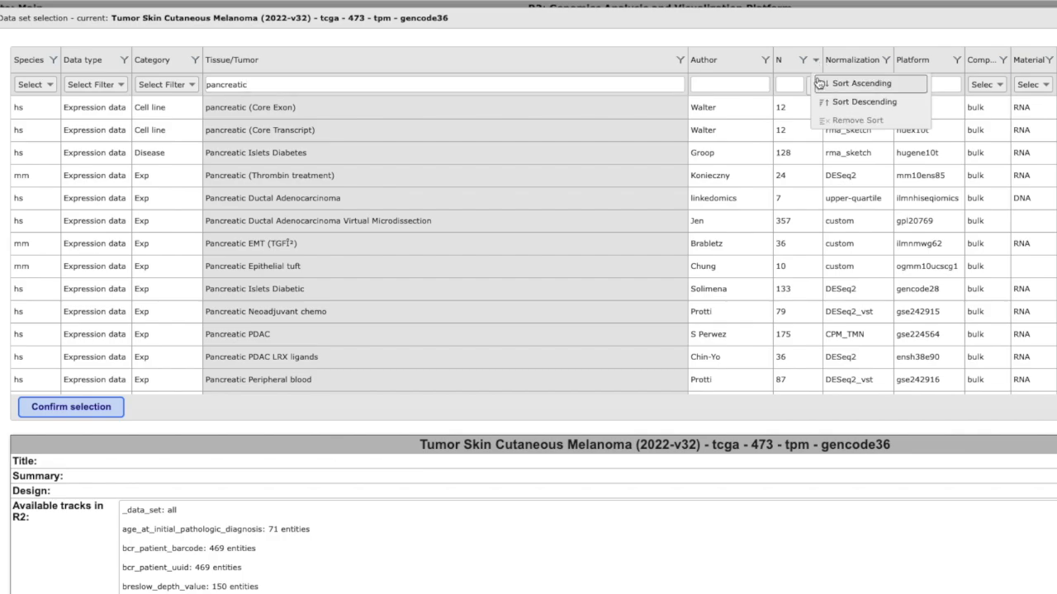
{"action": "left_click", "coordinate": [829, 103]}
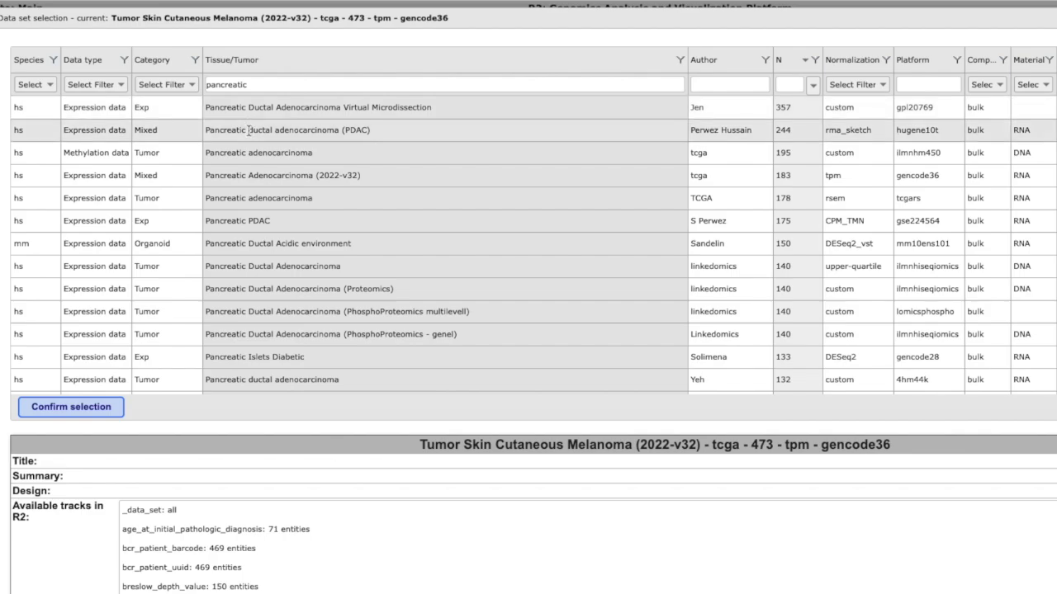
Choose the 244-sample Mixed Pancreatic ductal adenocarcinoma (PDAC) expression data set on platform hugene10t as the data set for analysis
{"action": "left_click", "coordinate": [248, 132]}
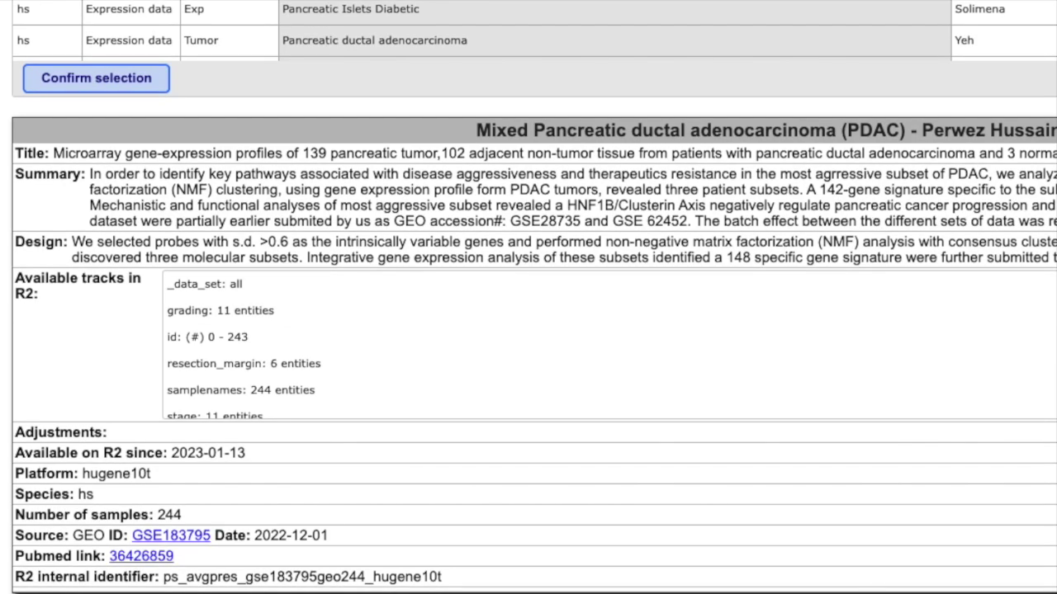
{"action": "scroll", "coordinate": [528, 330], "scroll_direction": "down", "scroll_amount": 2}
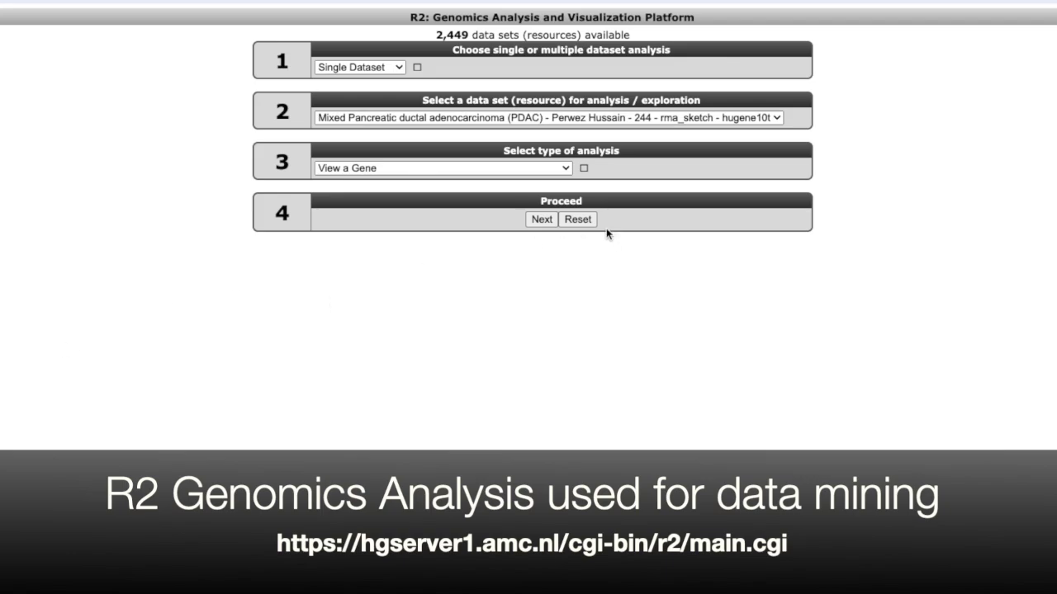
Set the analysis type to Find Correlated Genes with a single Gene and proceed to its settings
{"action": "left_click", "coordinate": [564, 170]}
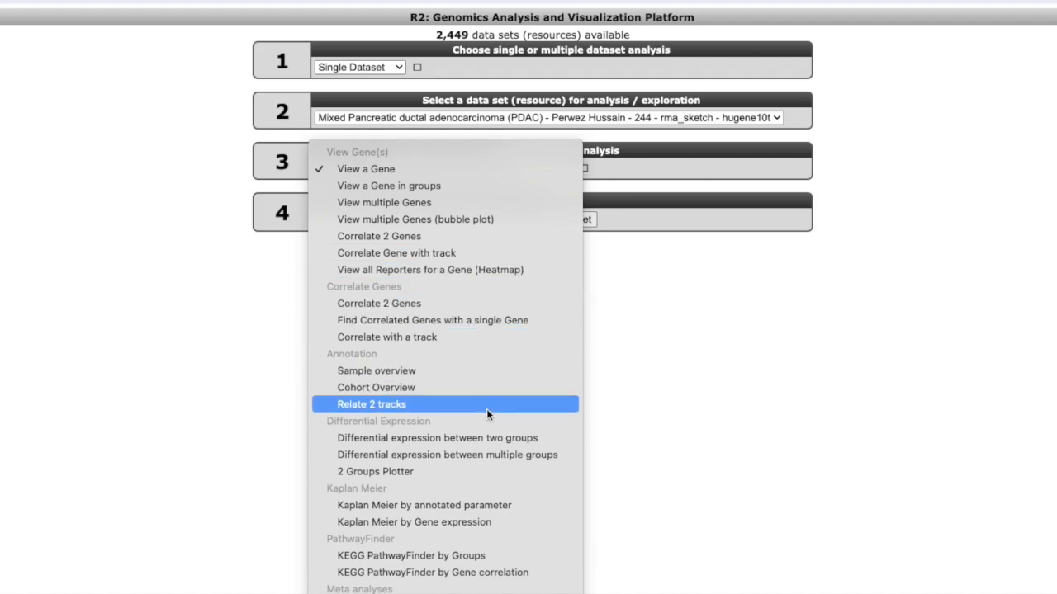
{"action": "left_click", "coordinate": [496, 320]}
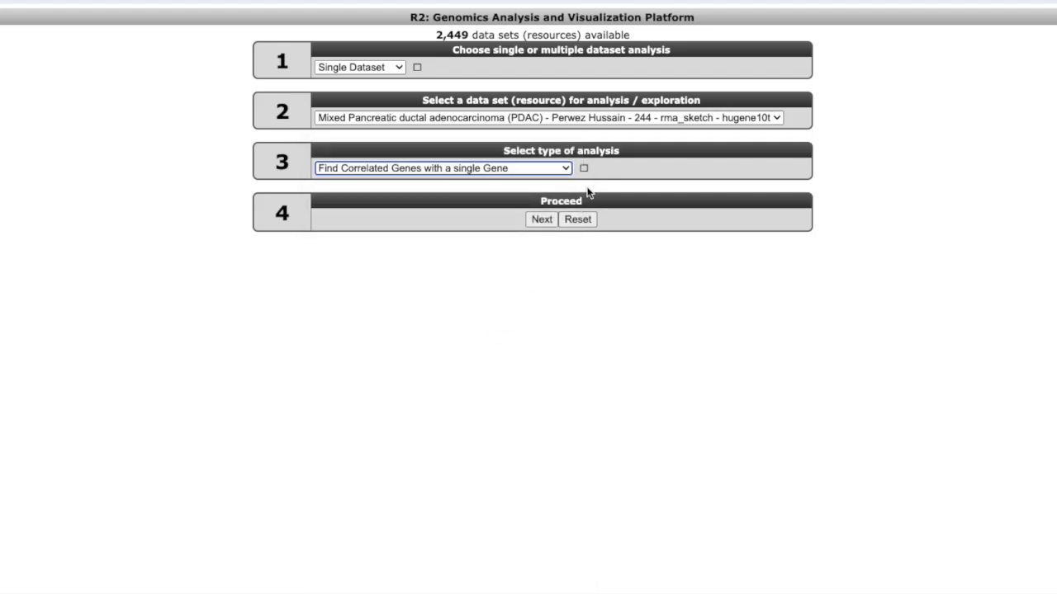
{"action": "left_click", "coordinate": [556, 169]}
{"action": "left_click", "coordinate": [556, 169]}
{"action": "left_click", "coordinate": [558, 170]}
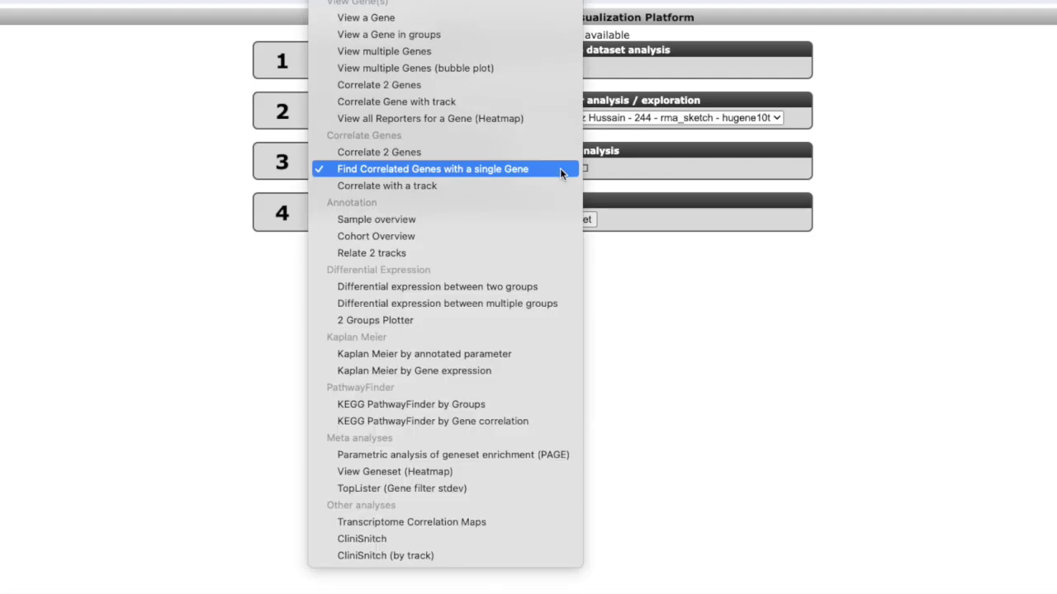
{"action": "left_click", "coordinate": [694, 347]}
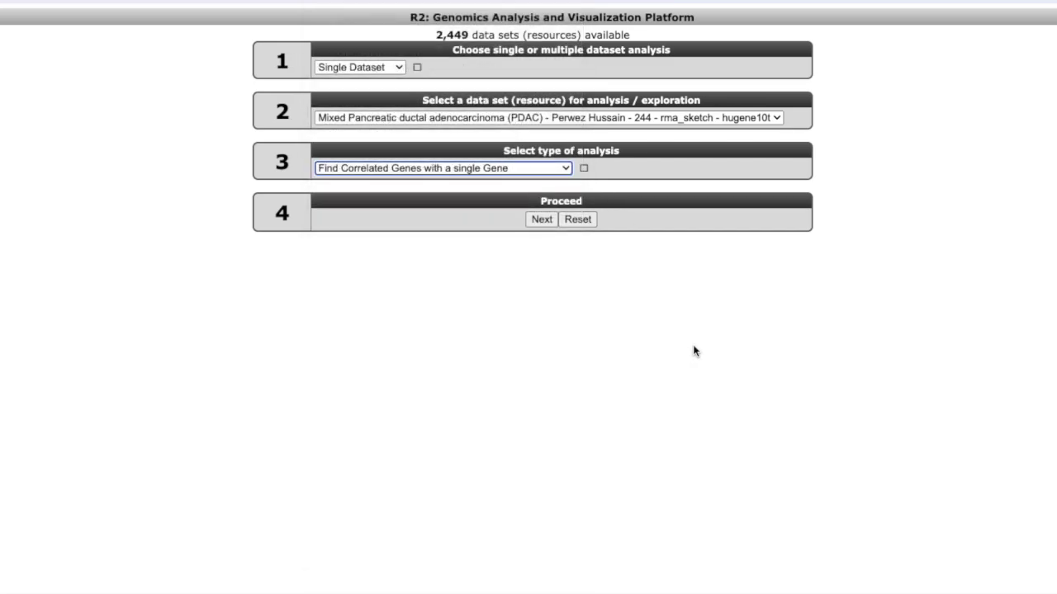
{"action": "left_click", "coordinate": [541, 220]}
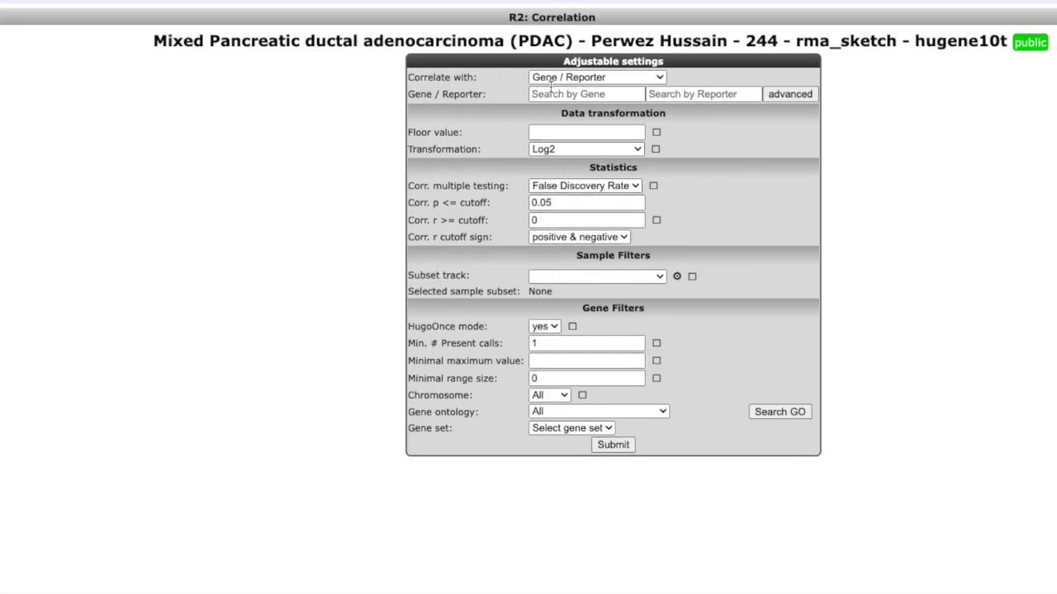
Run the correlation for gene NLRP3 with reporter 7911178, keeping the default statistics and filter settings
{"action": "left_click", "coordinate": [547, 93]}
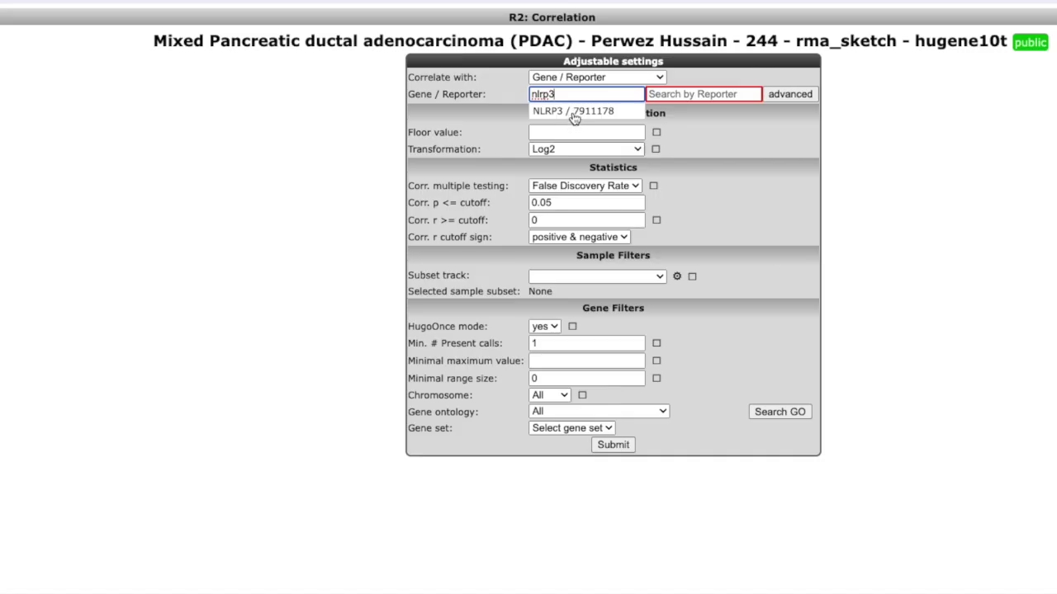
{"action": "left_click", "coordinate": [574, 111]}
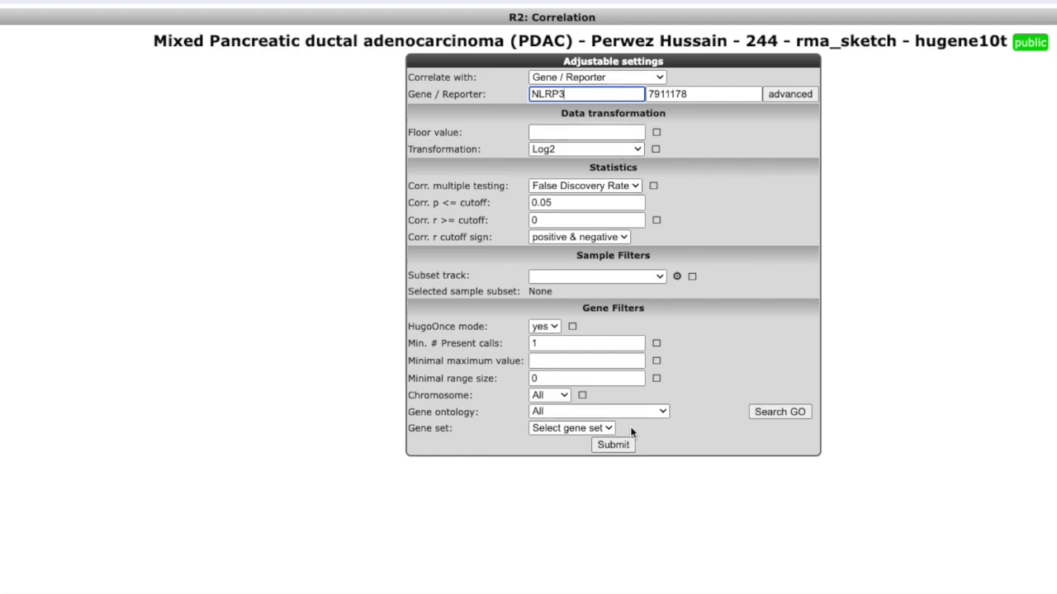
{"action": "left_click", "coordinate": [621, 446]}
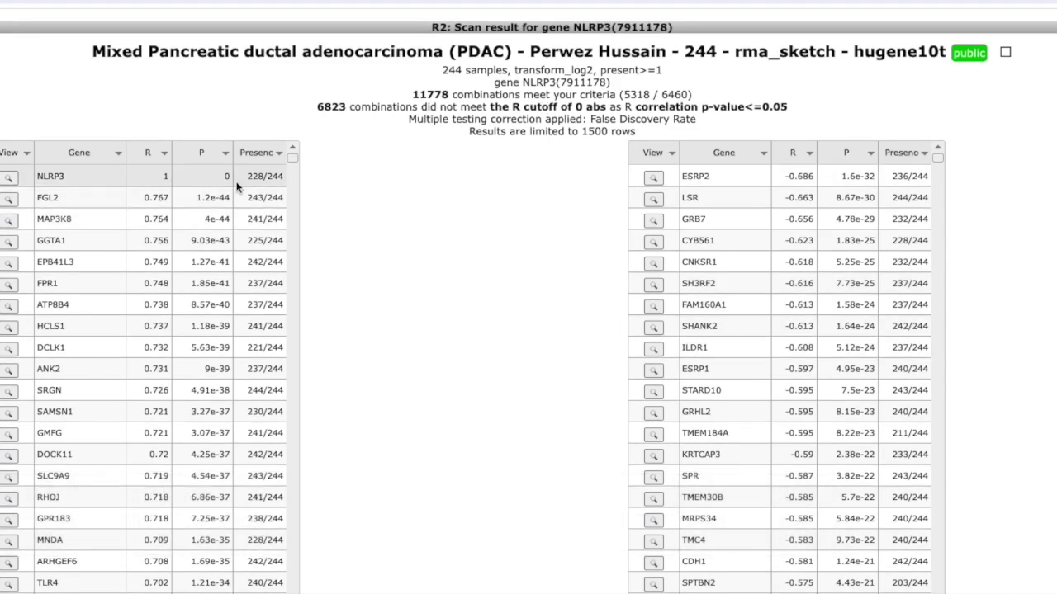
Open the header-less file of the NLRP3 correlation results and save it to the Desktop as Nlrp3
{"action": "left_click", "coordinate": [206, 192]}
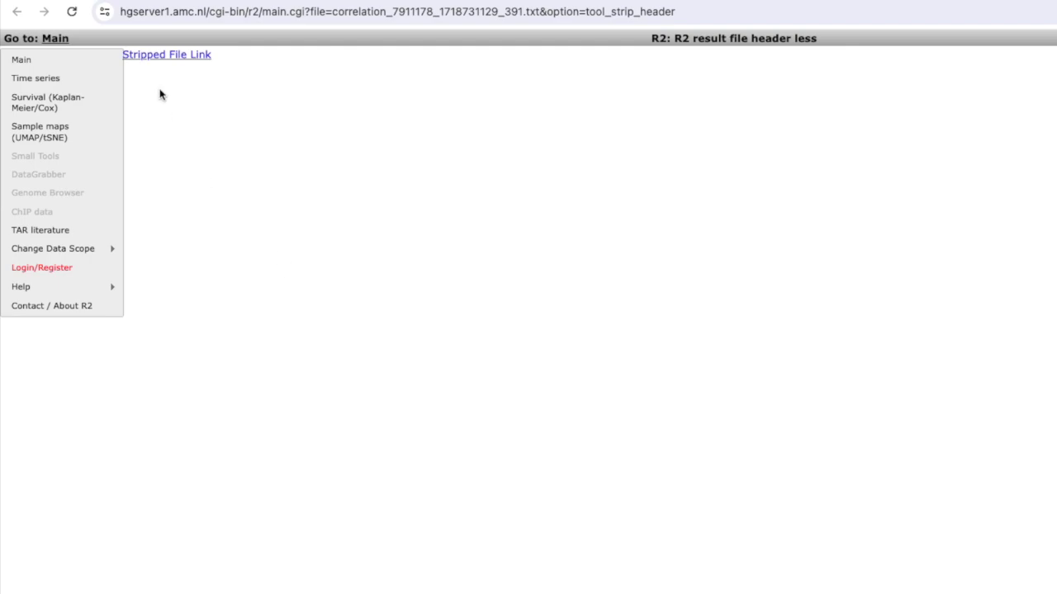
{"action": "left_click", "coordinate": [182, 65]}
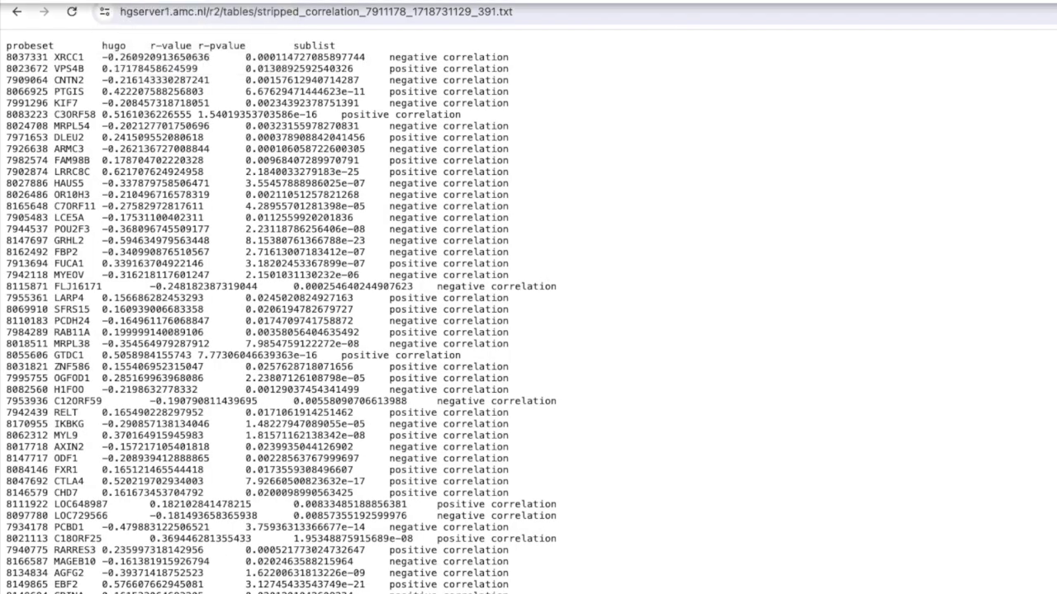
{"action": "left_click", "coordinate": [106, 0]}
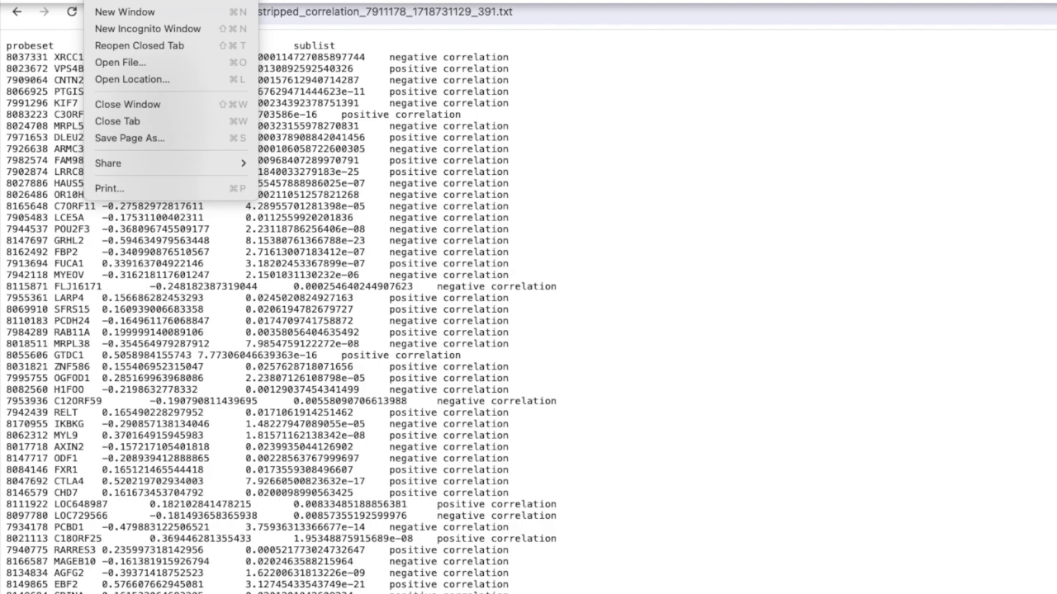
{"action": "left_click", "coordinate": [128, 138]}
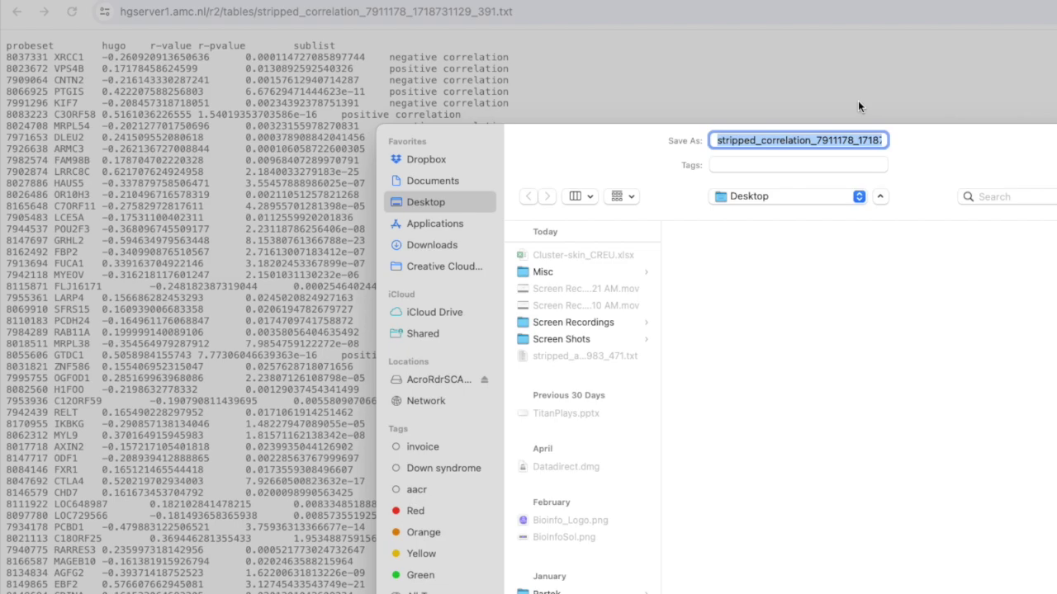
{"action": "type", "text": "N"}
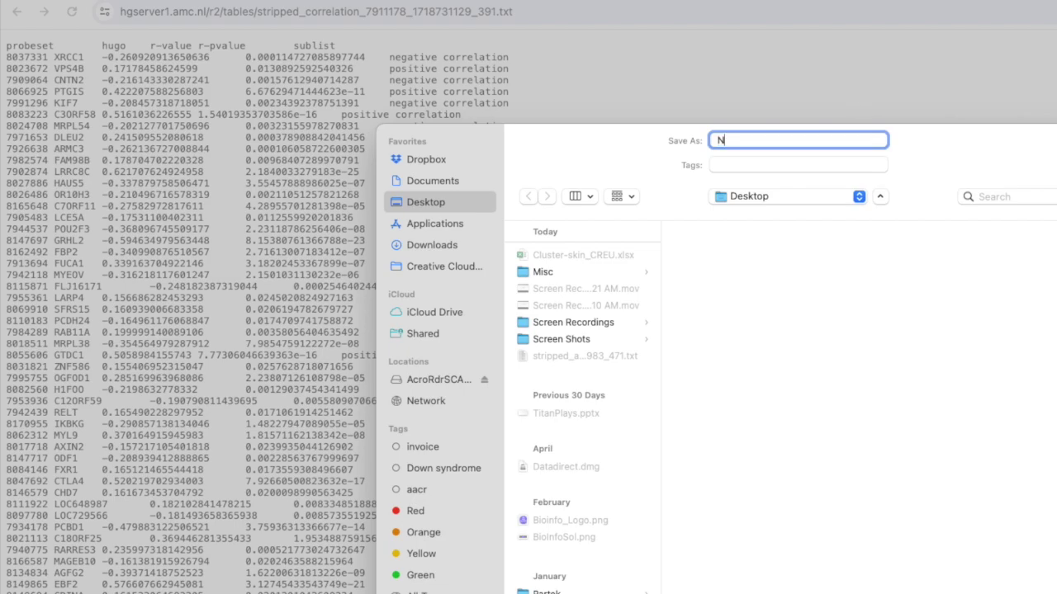
{"action": "type", "text": "lrp3"}
{"action": "key", "text": "Return"}
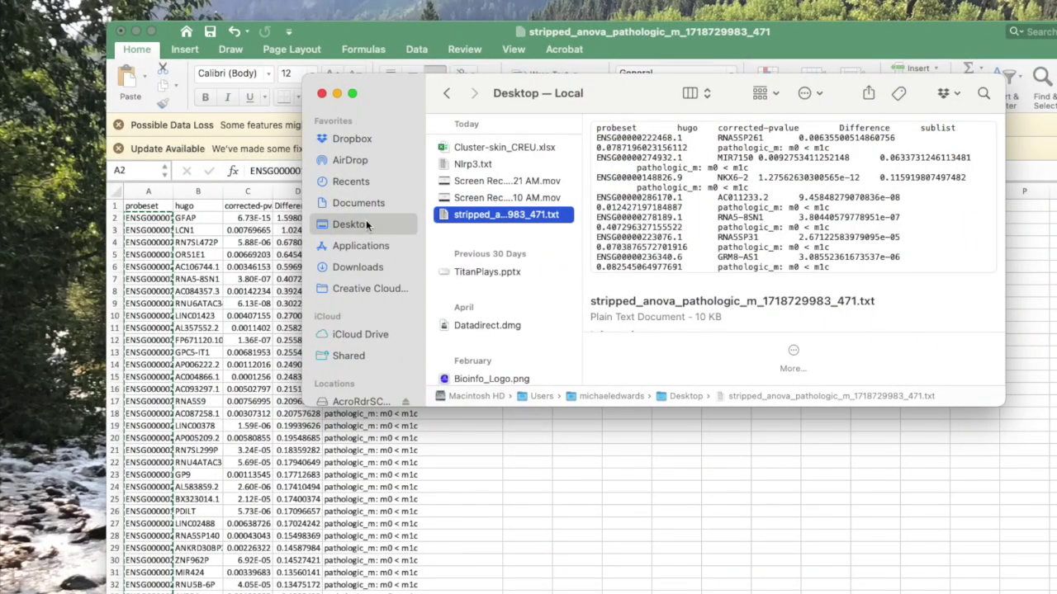
Open Nlrp3.txt from the Desktop in Microsoft Excel and move its window up to show more rows
{"action": "left_click", "coordinate": [473, 166]}
{"action": "right_click", "coordinate": [473, 166]}
{"action": "mouse_move", "coordinate": [531, 192]}
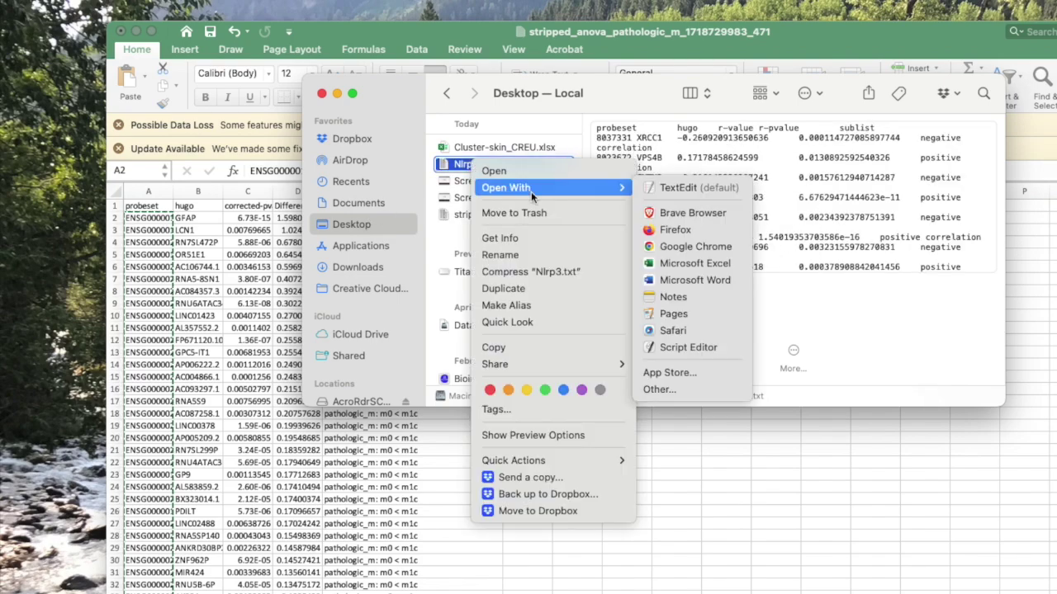
{"action": "left_click", "coordinate": [719, 263]}
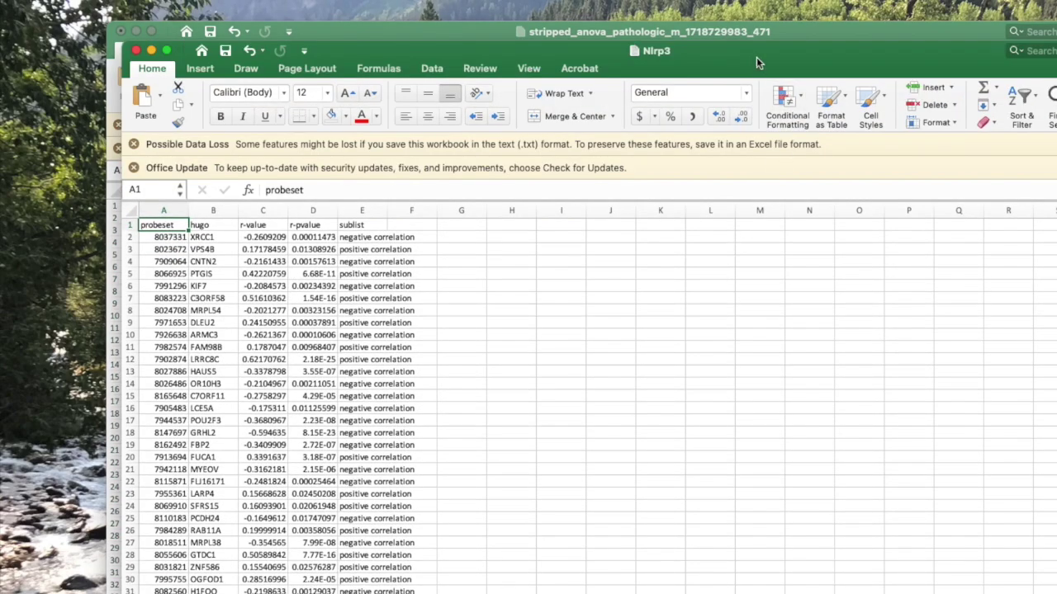
{"action": "left_click_drag", "start_coordinate": [753, 56], "coordinate": [757, 2]}
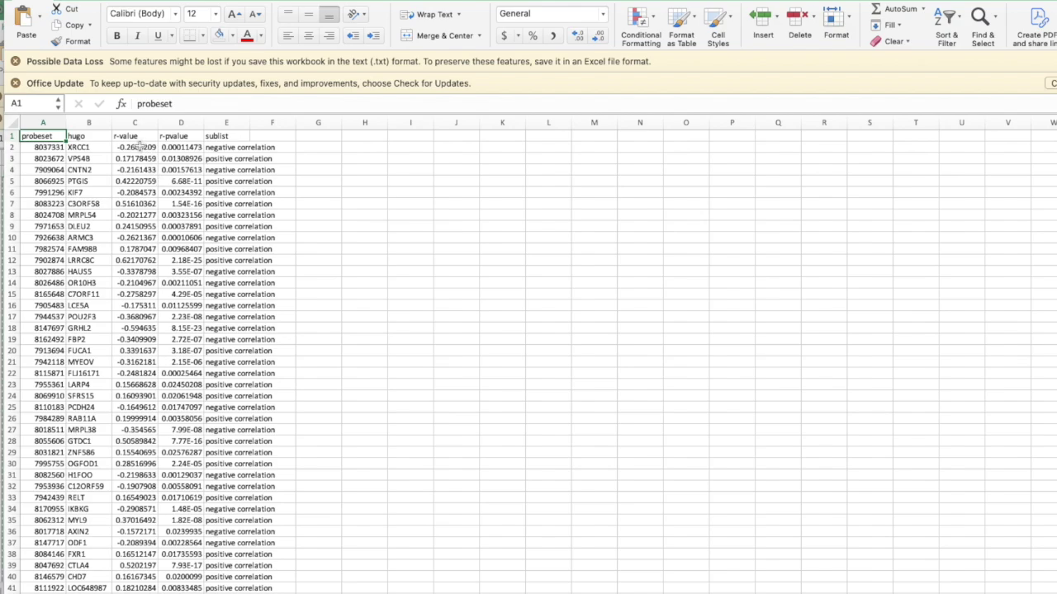
Sort the correlation table by r-value from largest to smallest
{"action": "left_click", "coordinate": [141, 148]}
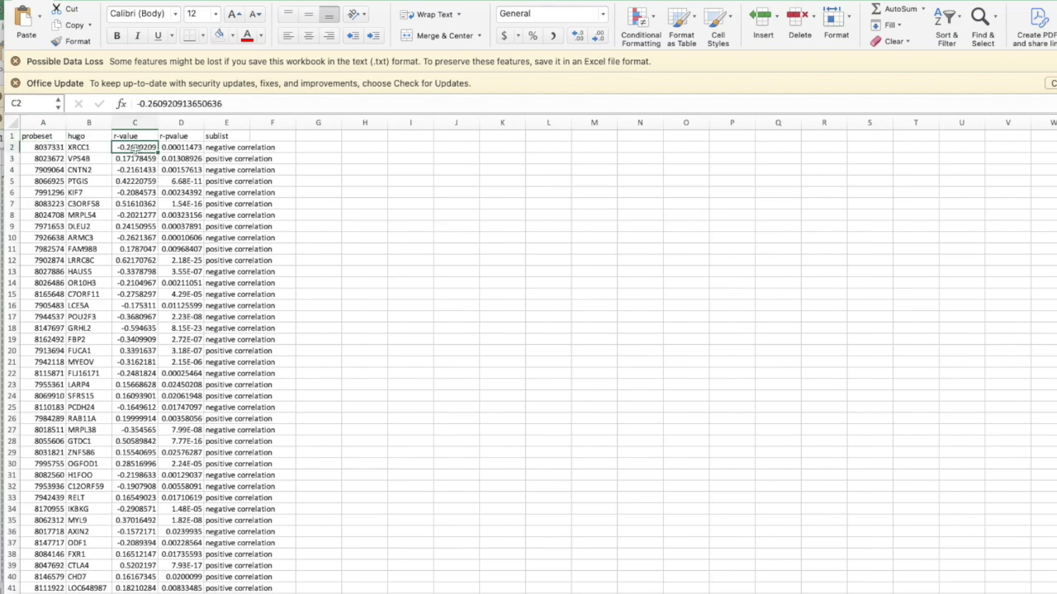
{"action": "left_click", "coordinate": [960, 23]}
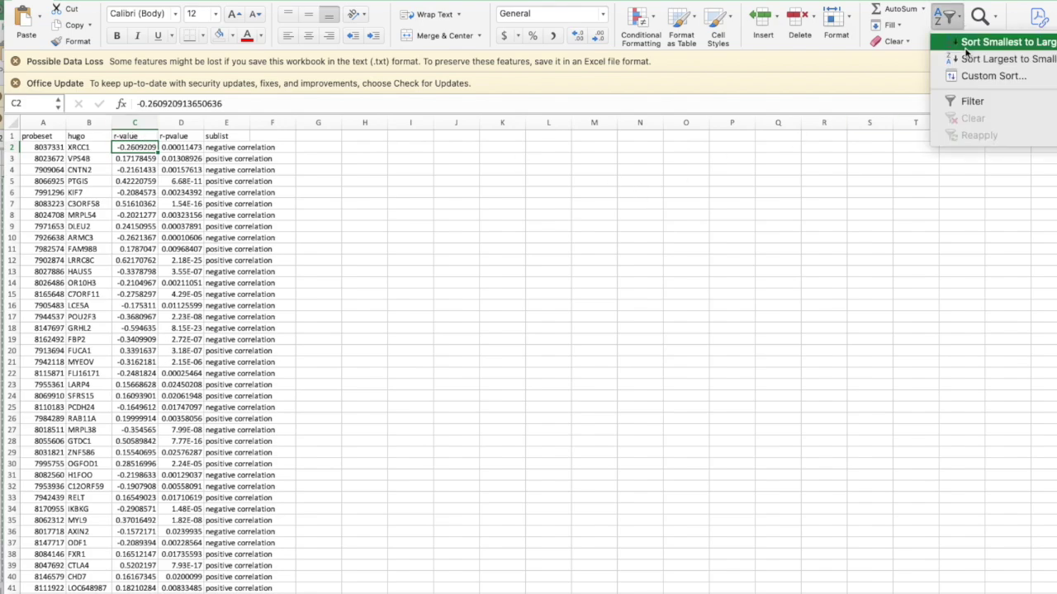
{"action": "left_click", "coordinate": [968, 59]}
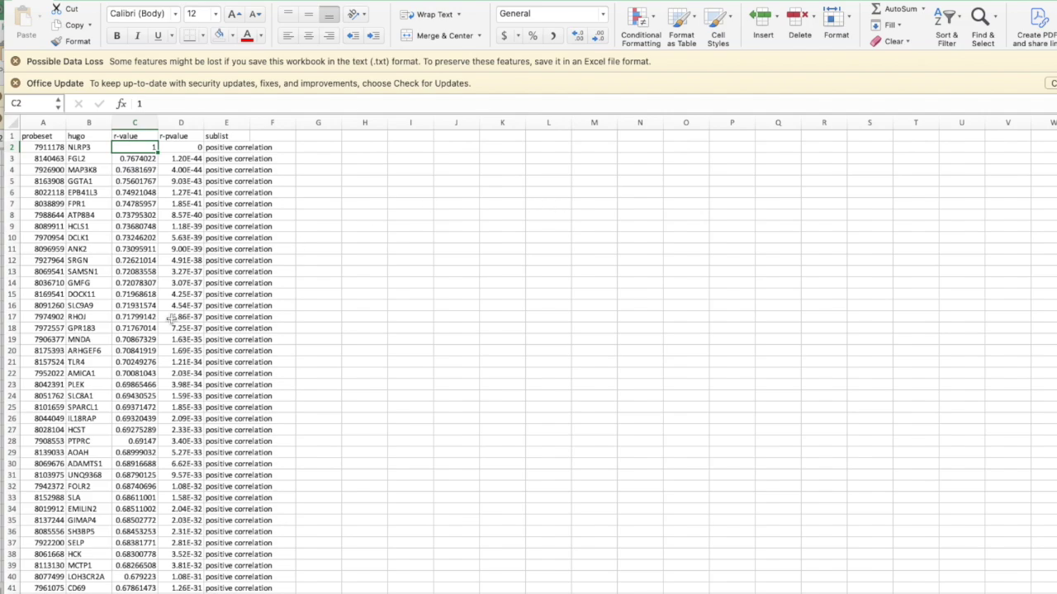
Select the top 200 gene names in the hugo column, from NLRP3 (B2) through CYYR1 (B201), and copy them
{"action": "left_click", "coordinate": [91, 156]}
{"action": "left_click", "coordinate": [93, 147]}
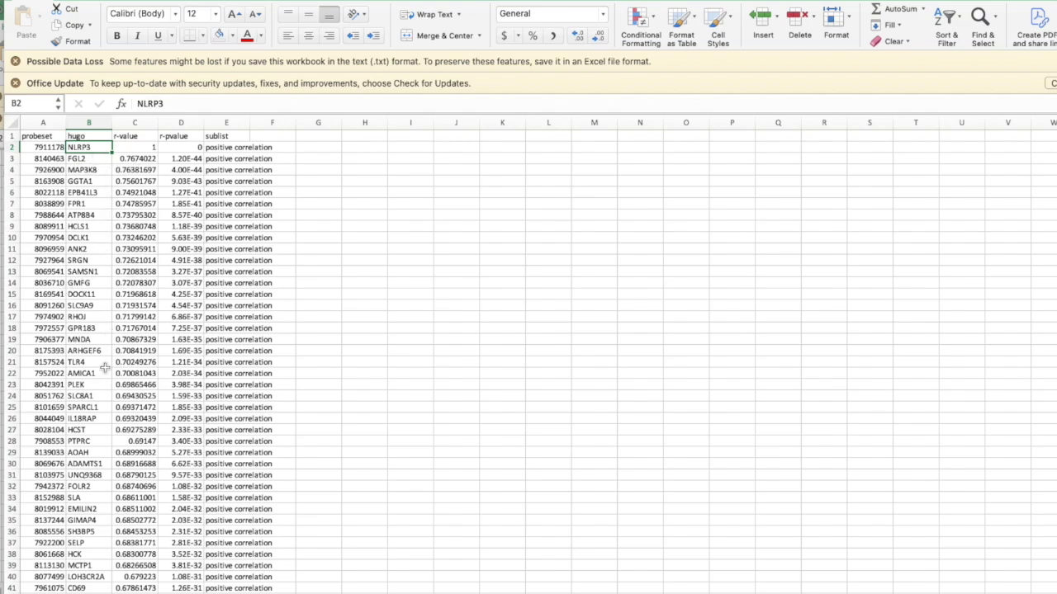
{"action": "scroll", "coordinate": [106, 368], "scroll_direction": "up", "scroll_amount": 2}
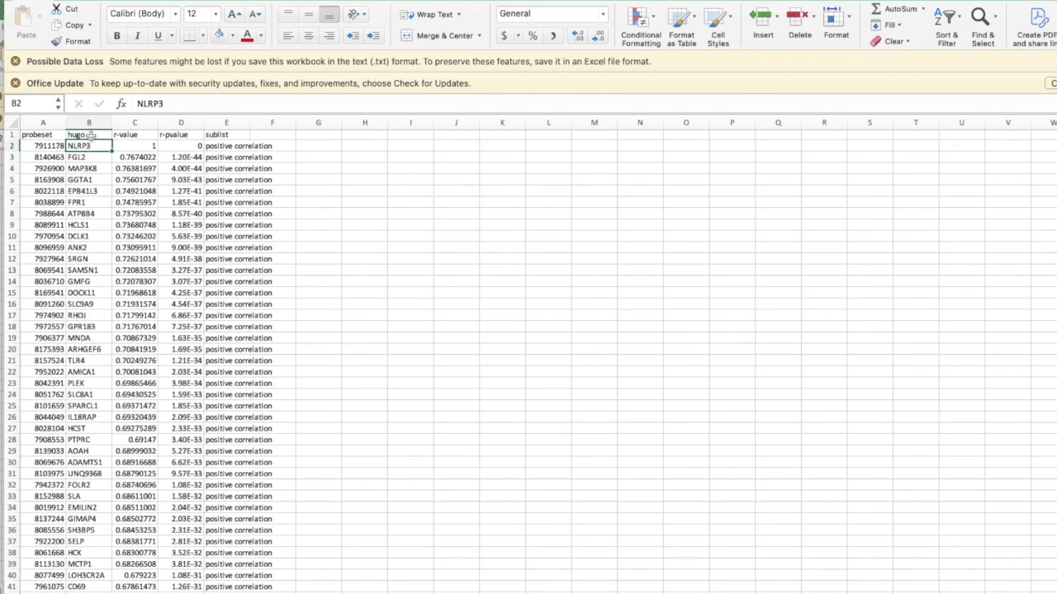
{"action": "scroll", "coordinate": [99, 262], "scroll_direction": "down", "scroll_amount": 3}
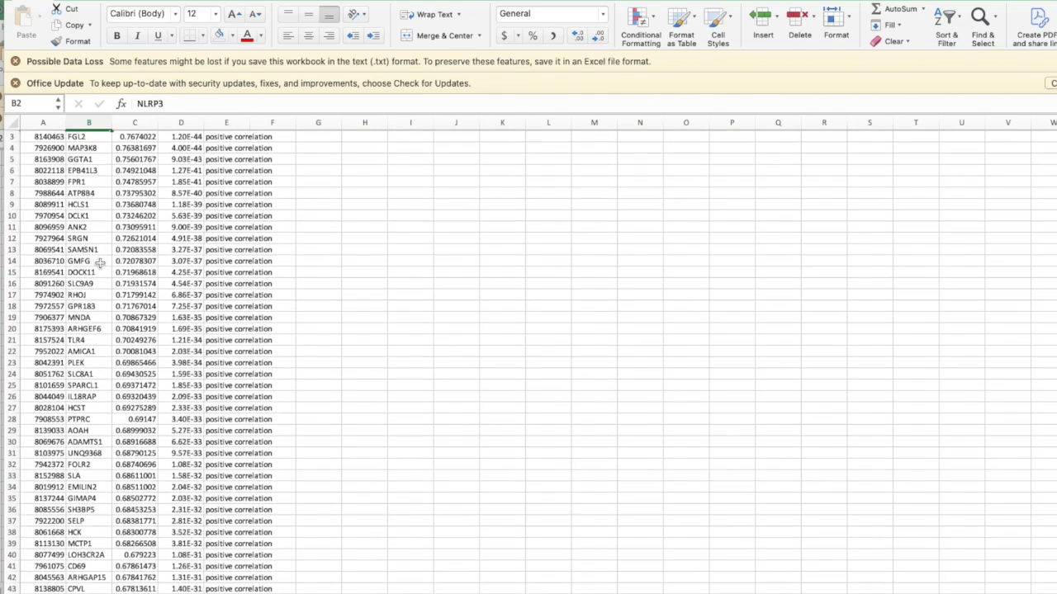
{"action": "scroll", "coordinate": [99, 263], "scroll_direction": "down", "scroll_amount": 20}
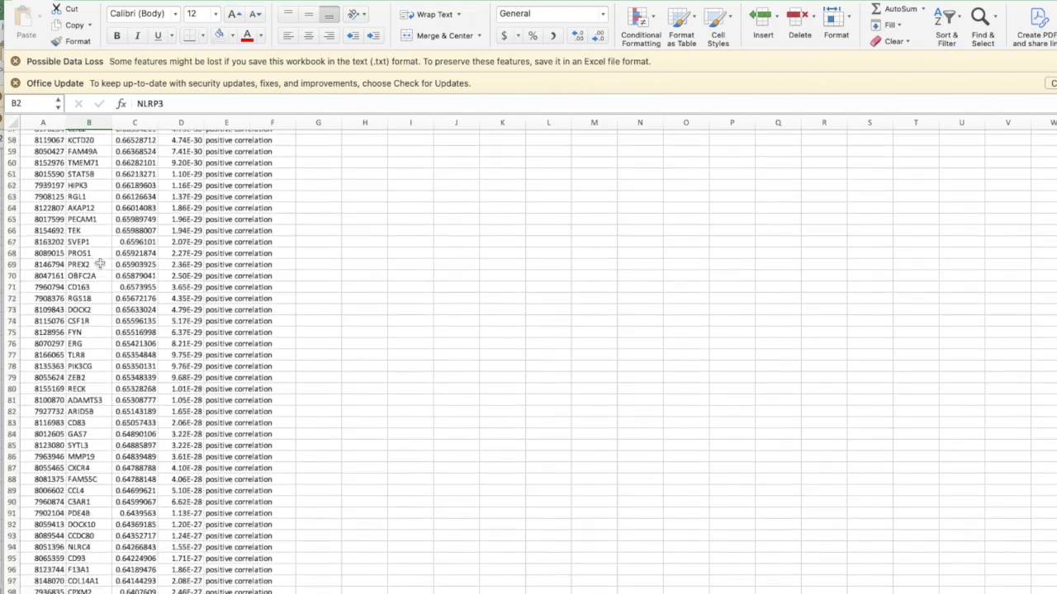
{"action": "scroll", "coordinate": [99, 263], "scroll_direction": "down", "scroll_amount": 15}
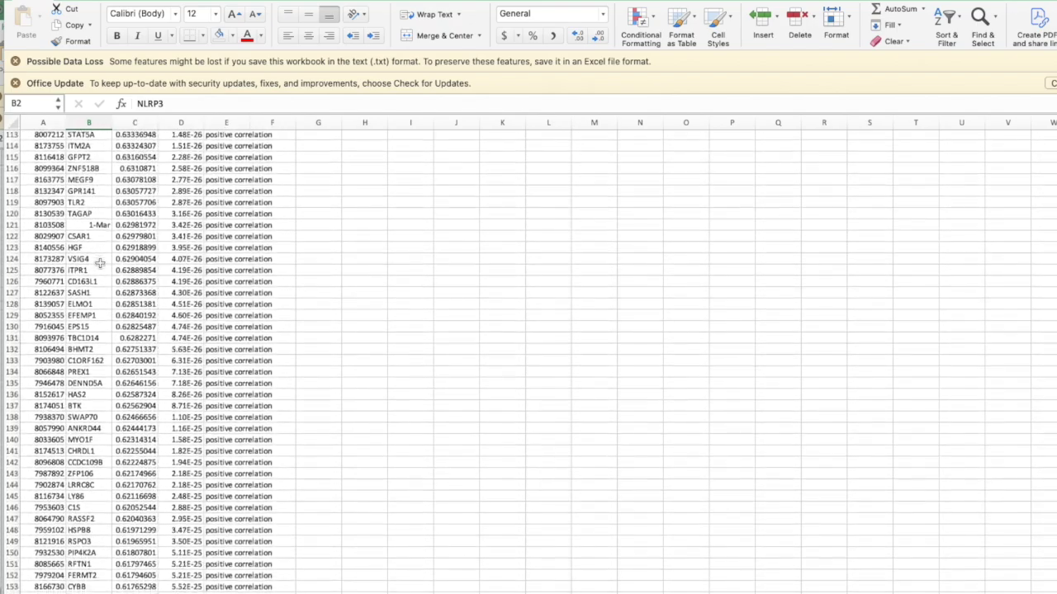
{"action": "scroll", "coordinate": [99, 263], "scroll_direction": "down", "scroll_amount": 5}
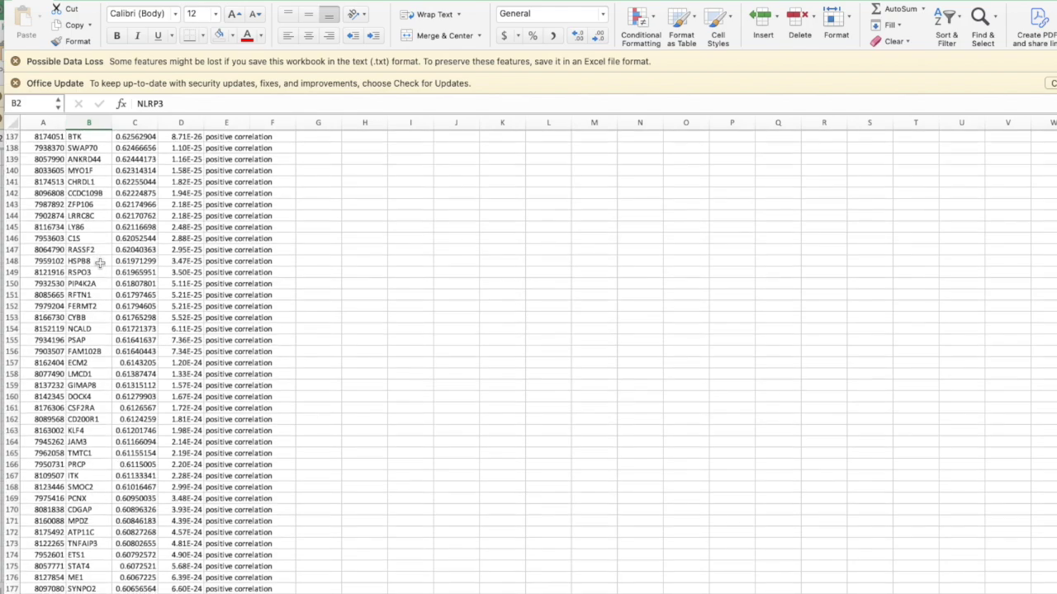
{"action": "scroll", "coordinate": [99, 262], "scroll_direction": "down", "scroll_amount": 15}
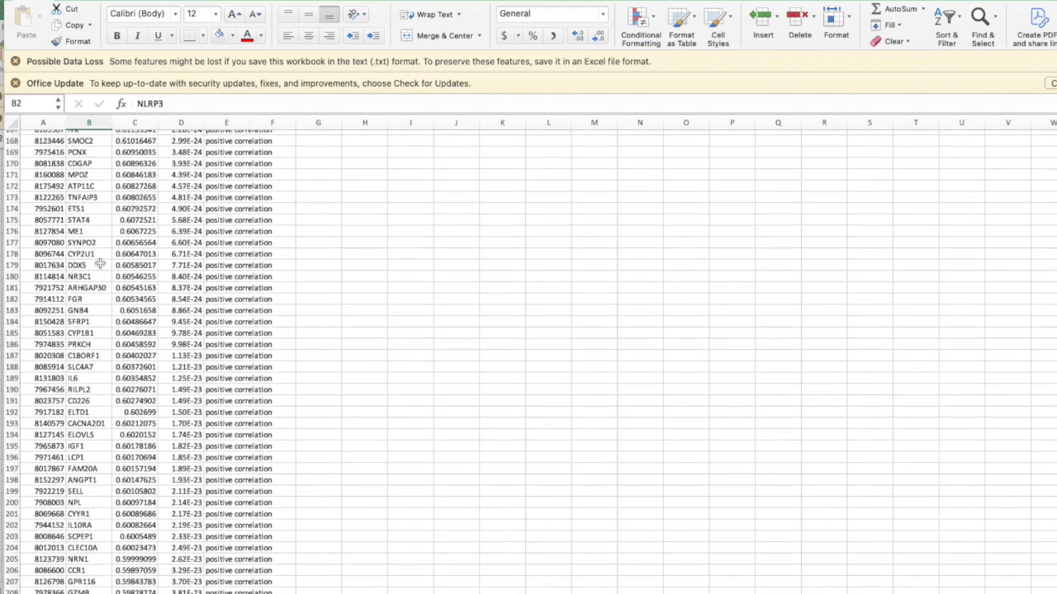
{"action": "scroll", "coordinate": [99, 263], "scroll_direction": "down", "scroll_amount": 1}
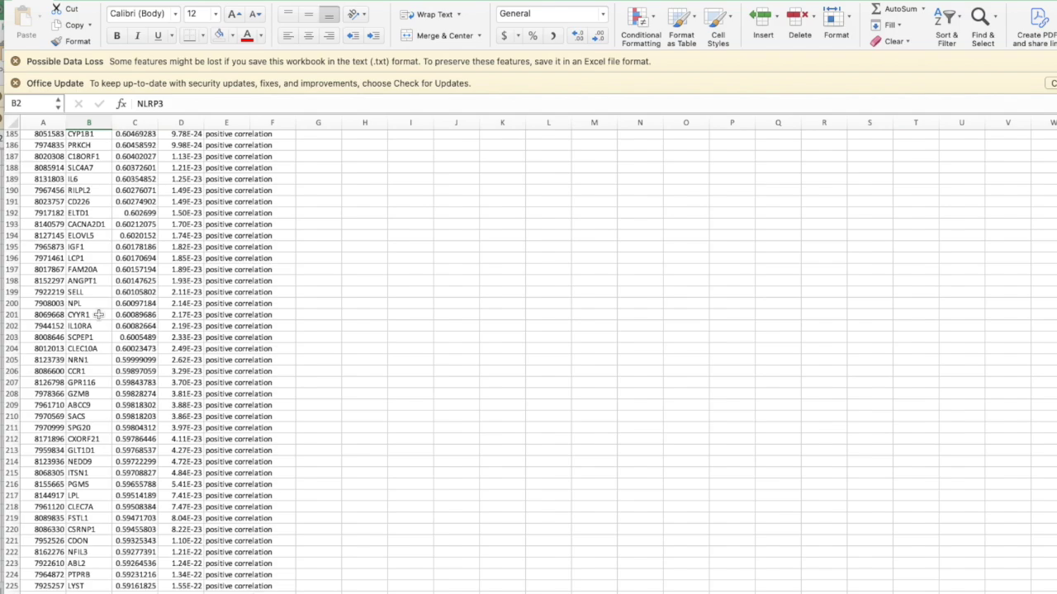
{"action": "scroll", "coordinate": [98, 314], "scroll_direction": "up", "scroll_amount": 5, "text": "ctrl"}
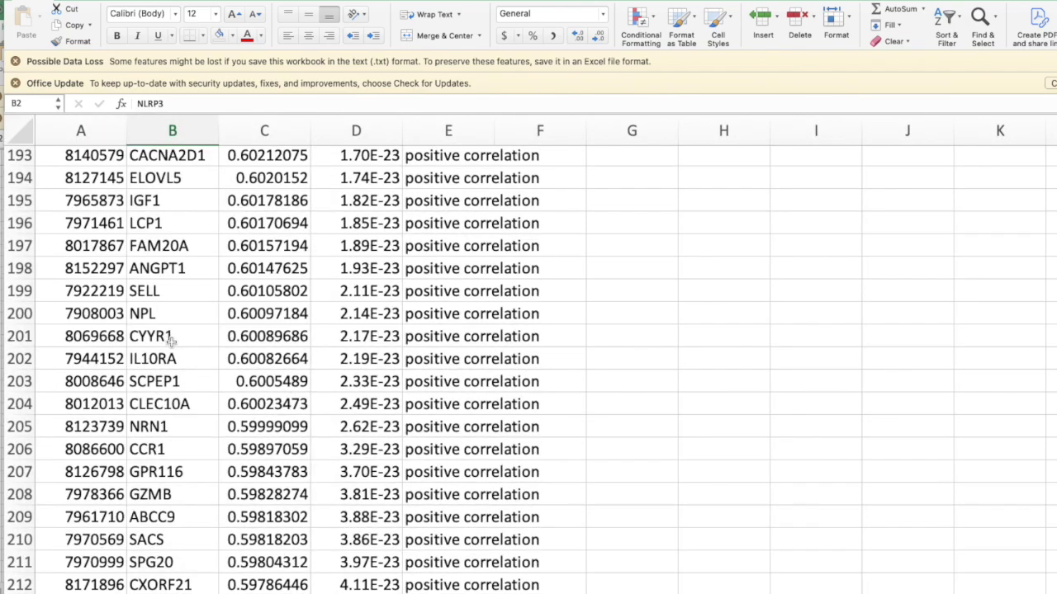
{"action": "left_click", "coordinate": [170, 340], "text": "shift"}
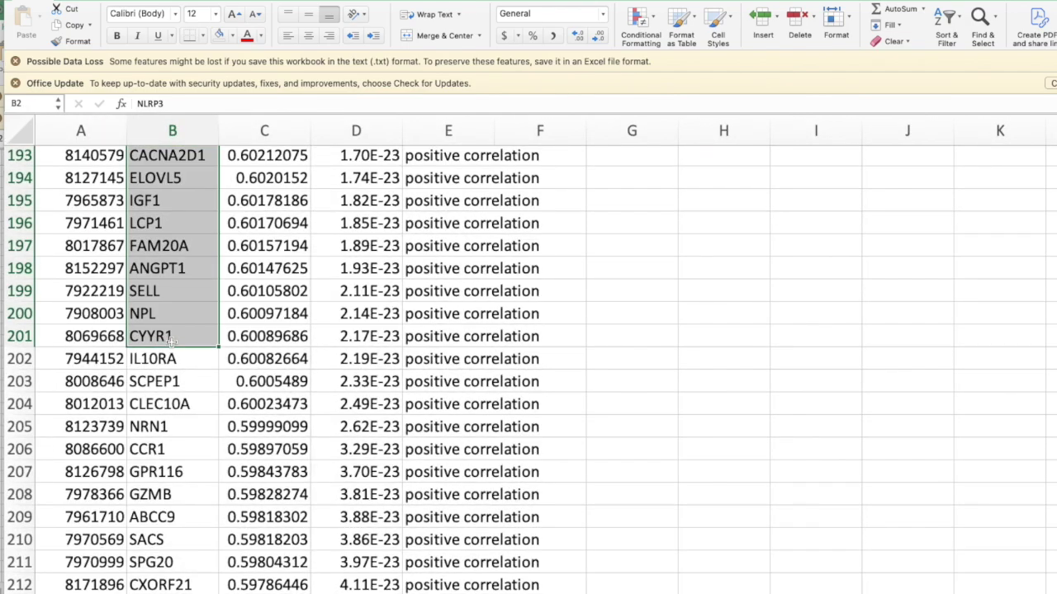
{"action": "scroll", "coordinate": [171, 340], "scroll_direction": "up", "scroll_amount": 15}
{"action": "key", "text": "super+c"}
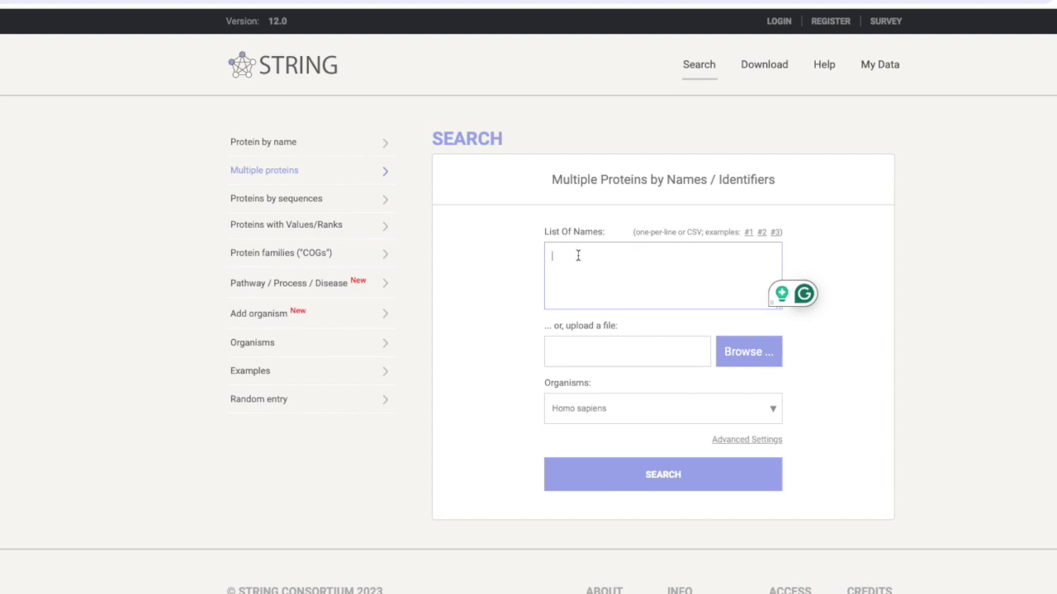
In STRING, search the copied gene list as multiple proteins in Homo sapiens, review the matches and continue to the network with the default selections
{"action": "key", "text": "ctrl+v"}
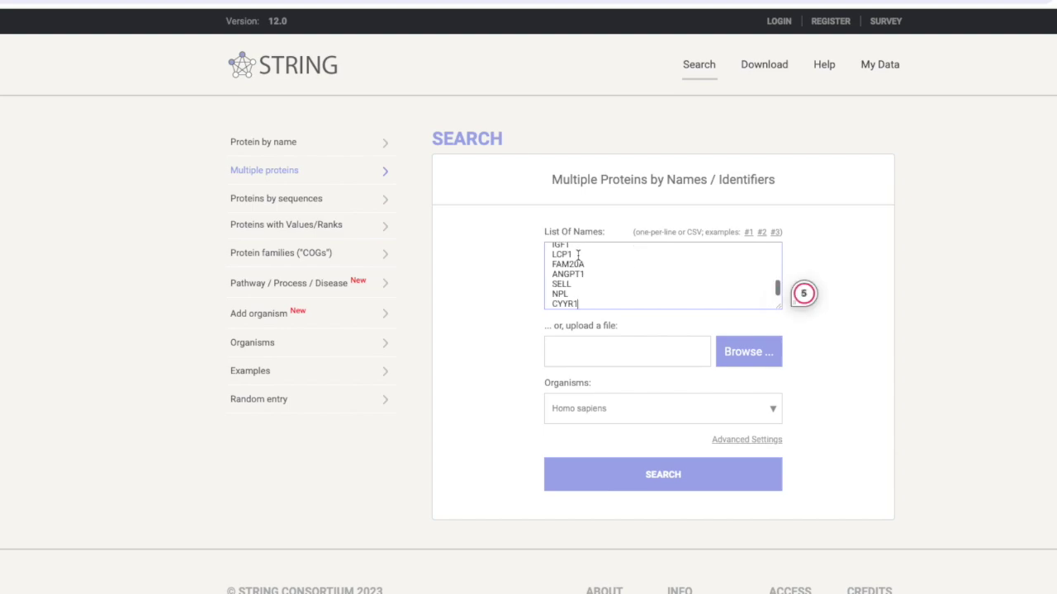
{"action": "left_click", "coordinate": [658, 473]}
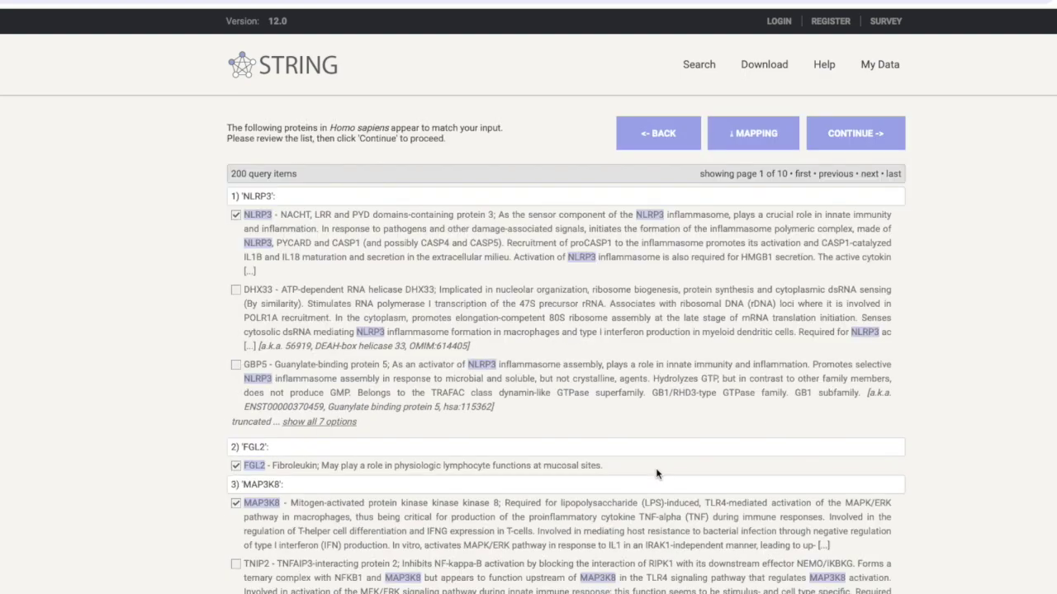
{"action": "scroll", "coordinate": [658, 473], "scroll_direction": "down", "scroll_amount": 1}
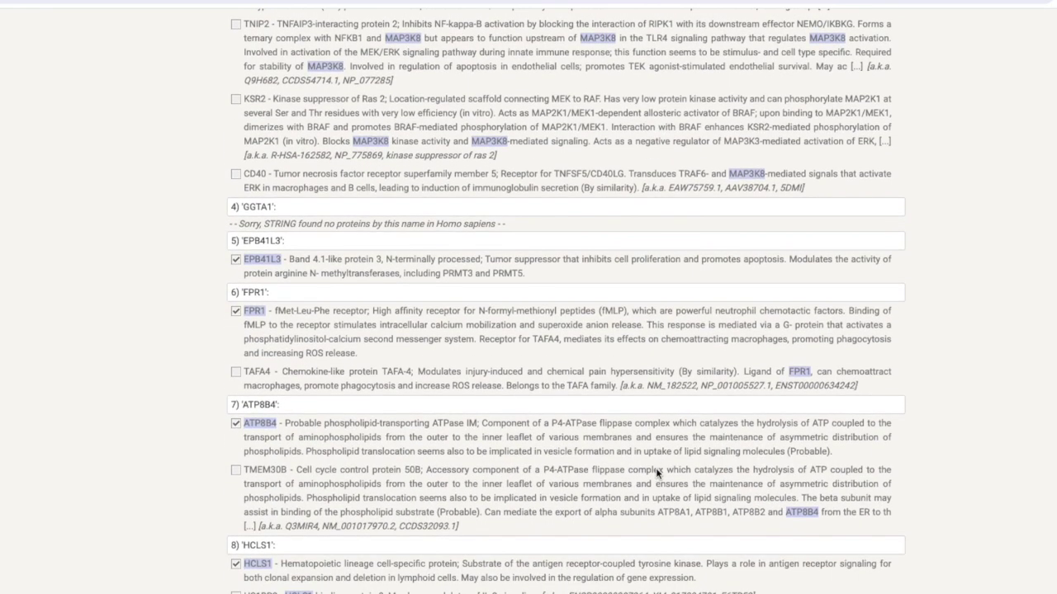
{"action": "scroll", "coordinate": [658, 473], "scroll_direction": "down", "scroll_amount": 6}
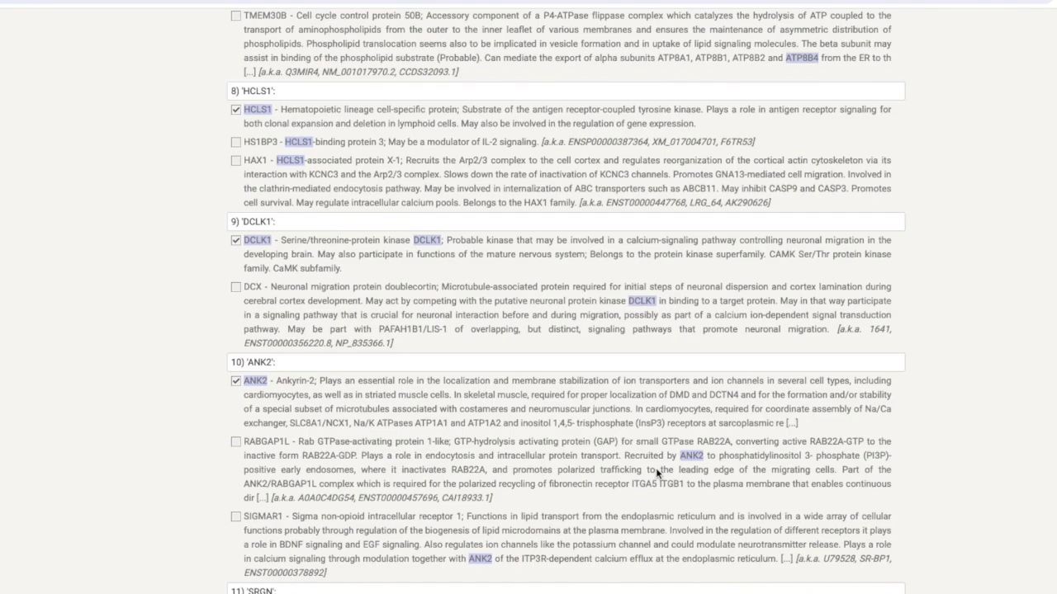
{"action": "scroll", "coordinate": [658, 473], "scroll_direction": "up", "scroll_amount": 20}
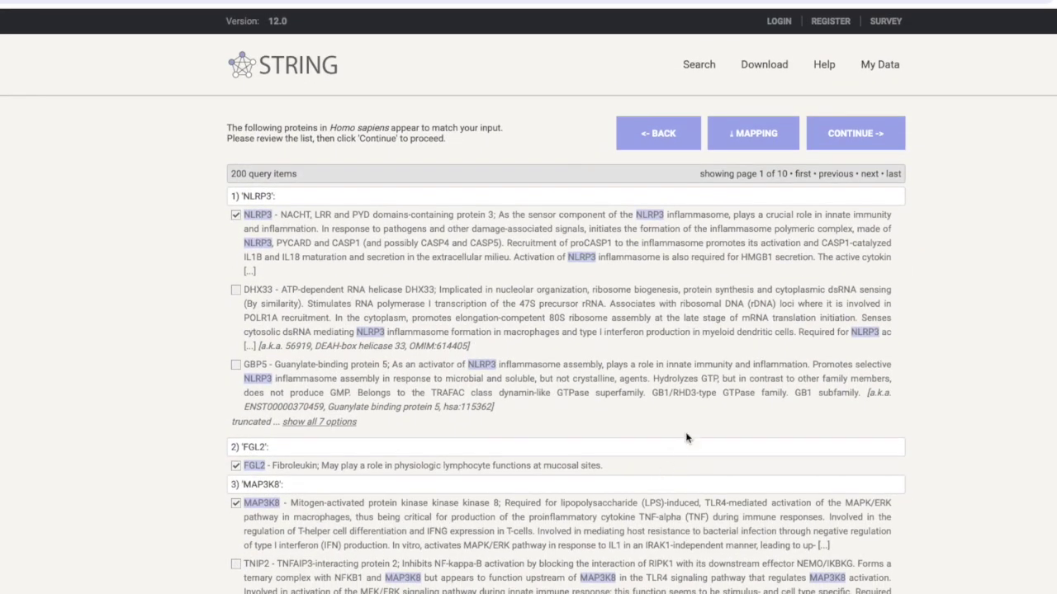
{"action": "left_click", "coordinate": [846, 136]}
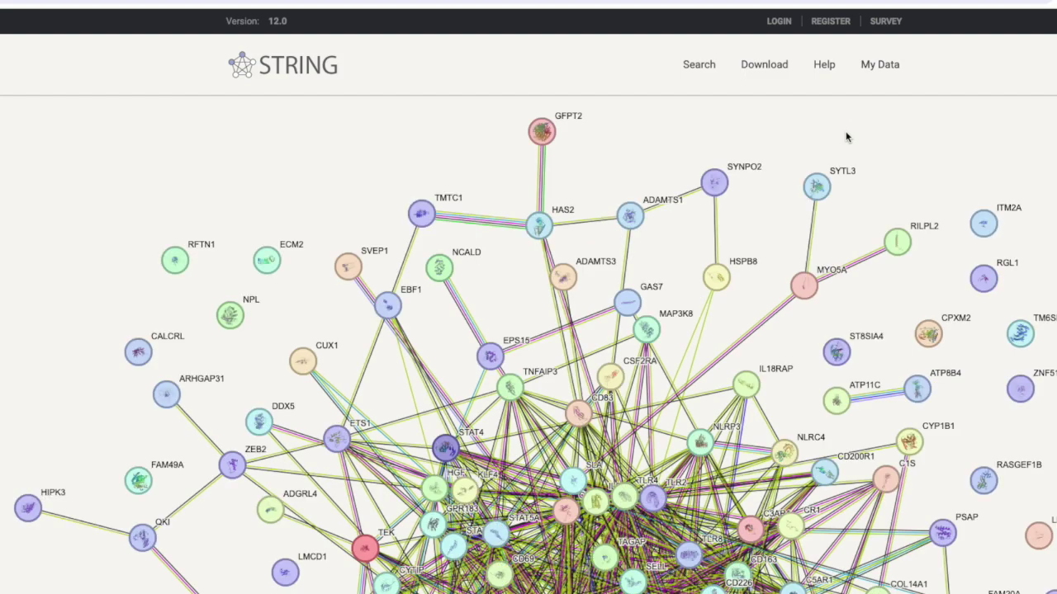
Examine the protein interaction network, its network stats and the functional enrichment tables below it
{"action": "scroll", "coordinate": [846, 136], "scroll_direction": "down", "scroll_amount": 3}
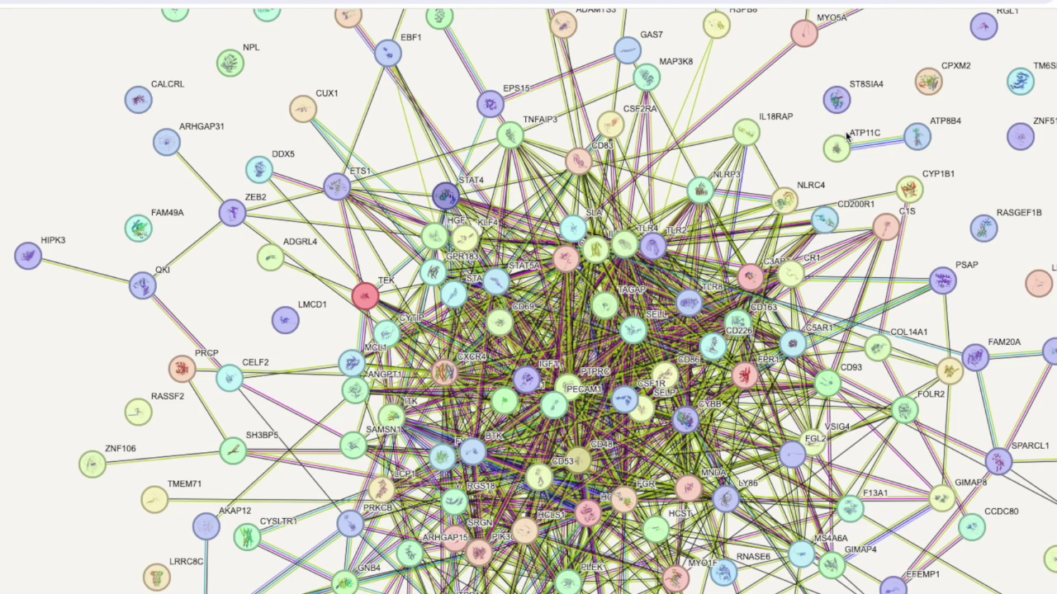
{"action": "scroll", "coordinate": [768, 424], "scroll_direction": "down", "scroll_amount": 5}
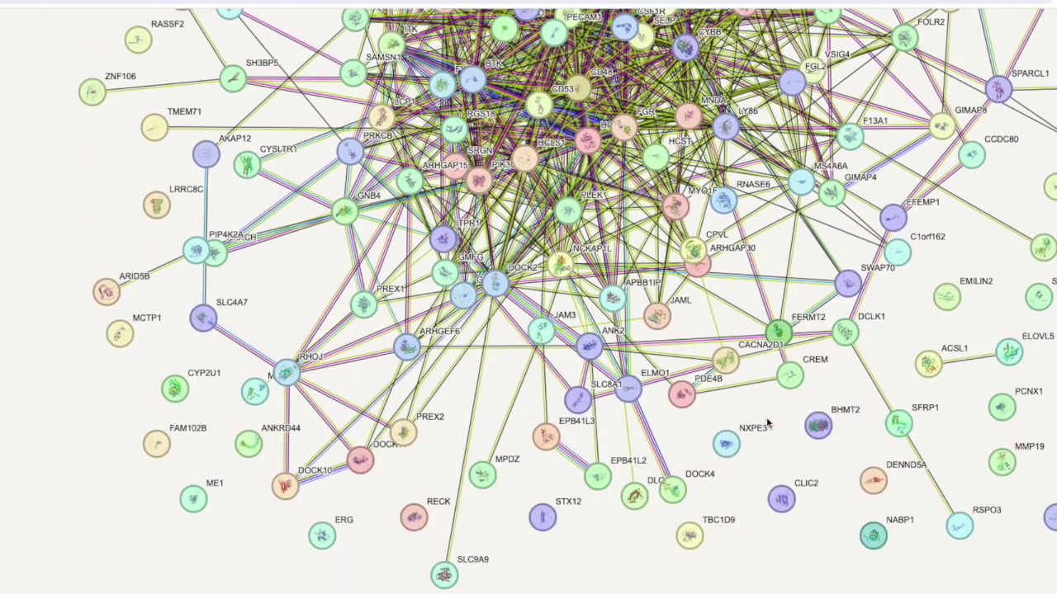
{"action": "scroll", "coordinate": [767, 423], "scroll_direction": "down", "scroll_amount": 4}
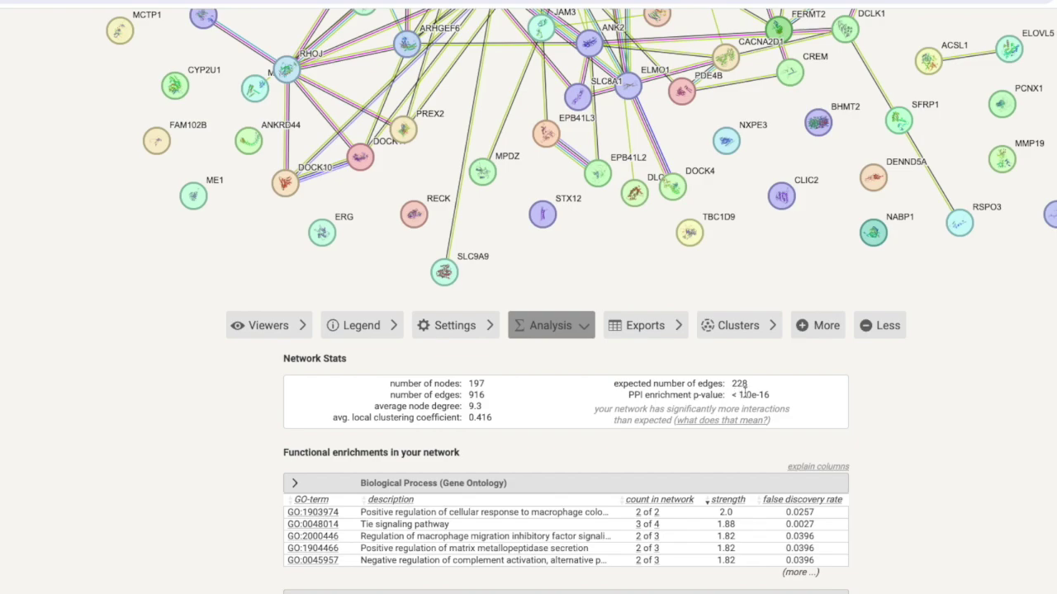
{"action": "scroll", "coordinate": [745, 395], "scroll_direction": "down", "scroll_amount": 1}
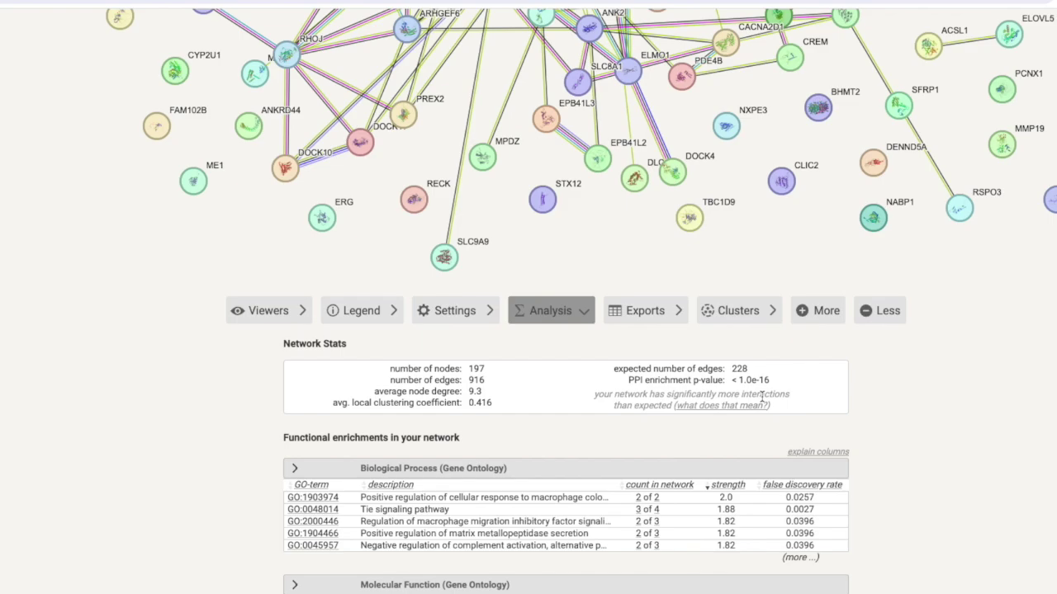
{"action": "scroll", "coordinate": [722, 406], "scroll_direction": "down", "scroll_amount": 2}
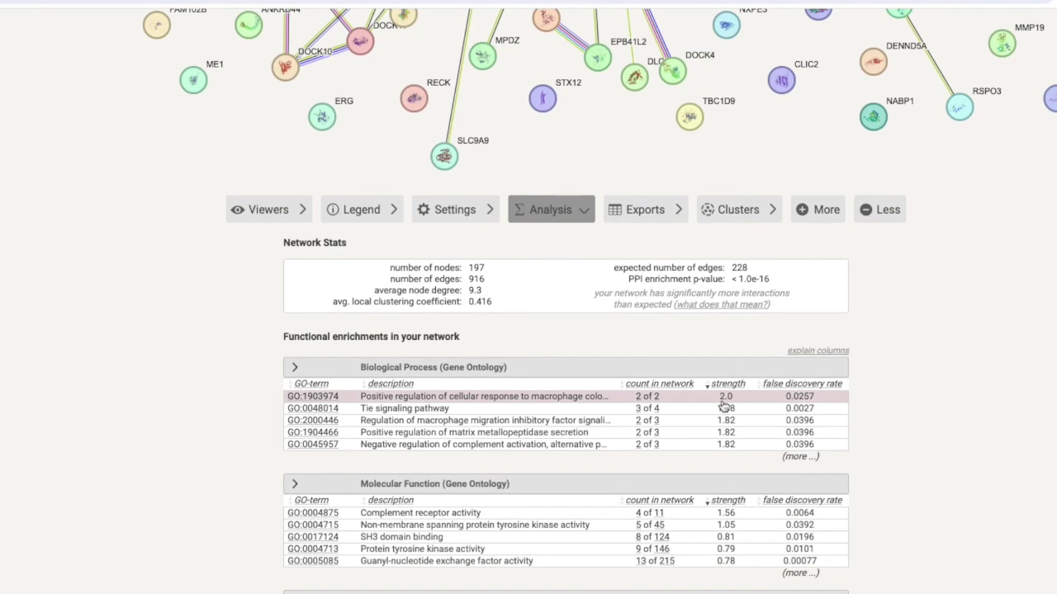
{"action": "scroll", "coordinate": [722, 406], "scroll_direction": "down", "scroll_amount": 2}
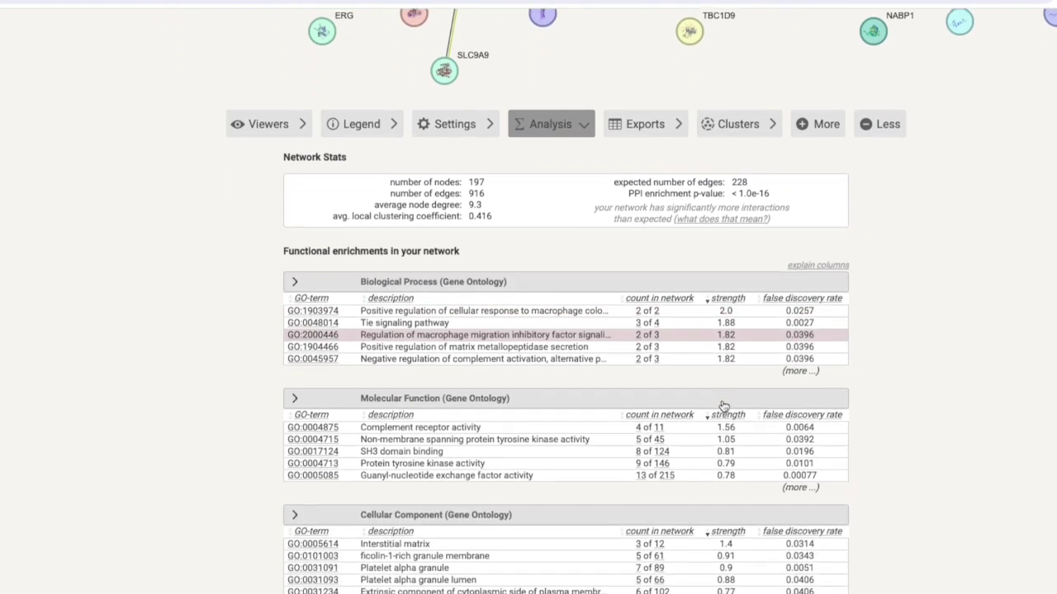
{"action": "scroll", "coordinate": [722, 406], "scroll_direction": "down", "scroll_amount": 1}
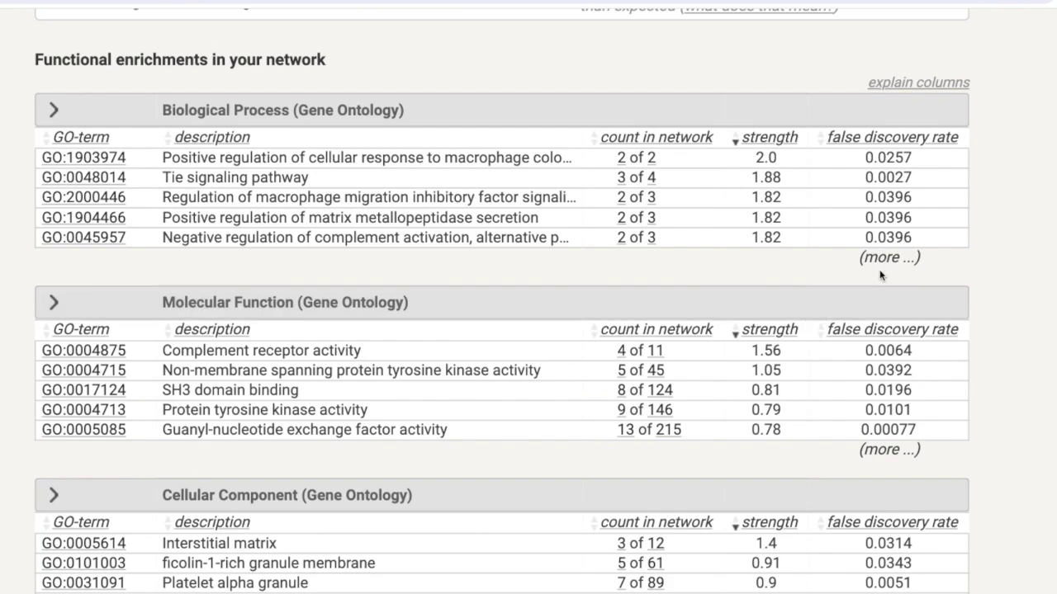
Expand the full Biological Process (Gene Ontology) table and sort it by count in network from highest to lowest
{"action": "left_click", "coordinate": [883, 261]}
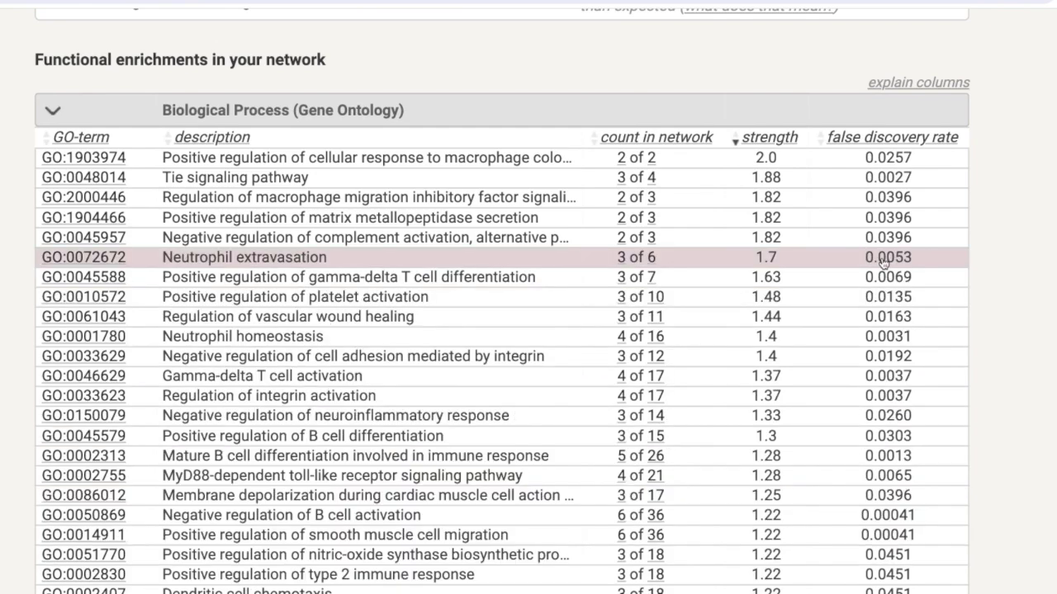
{"action": "scroll", "coordinate": [826, 361], "scroll_direction": "down", "scroll_amount": 1}
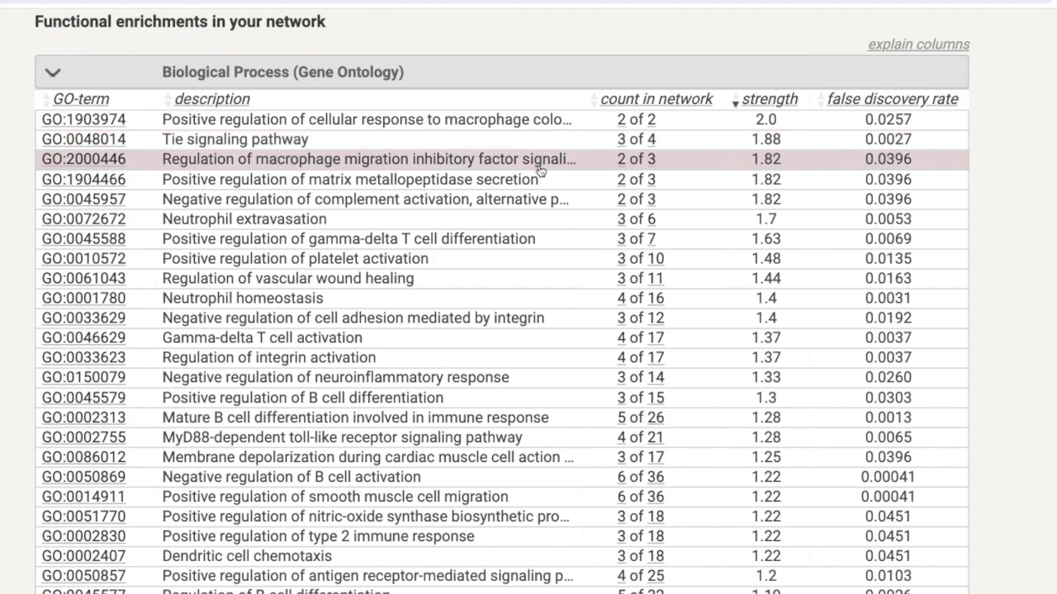
{"action": "left_click", "coordinate": [653, 99]}
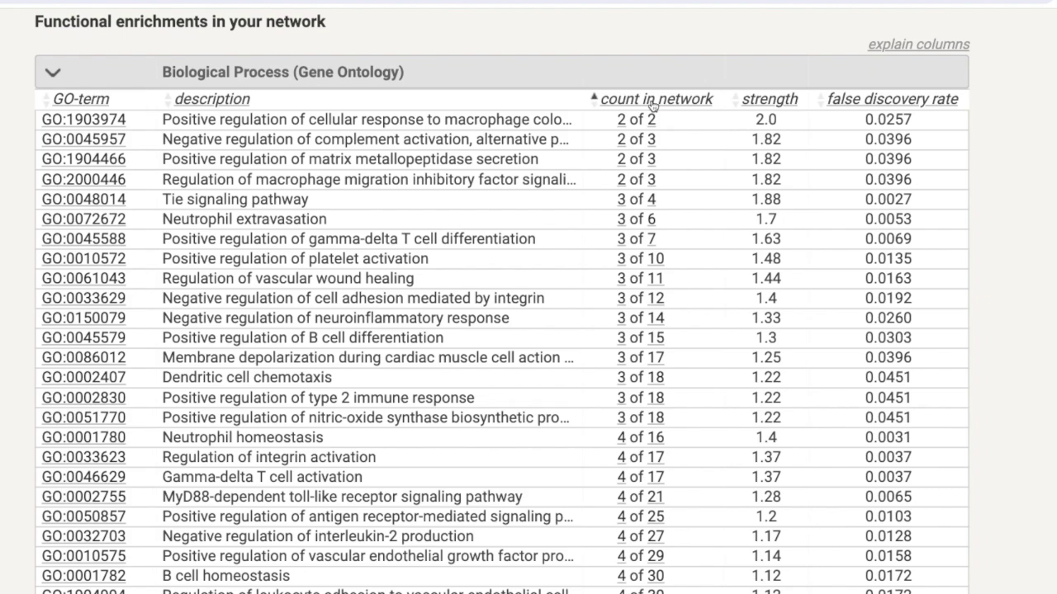
{"action": "left_click", "coordinate": [652, 100]}
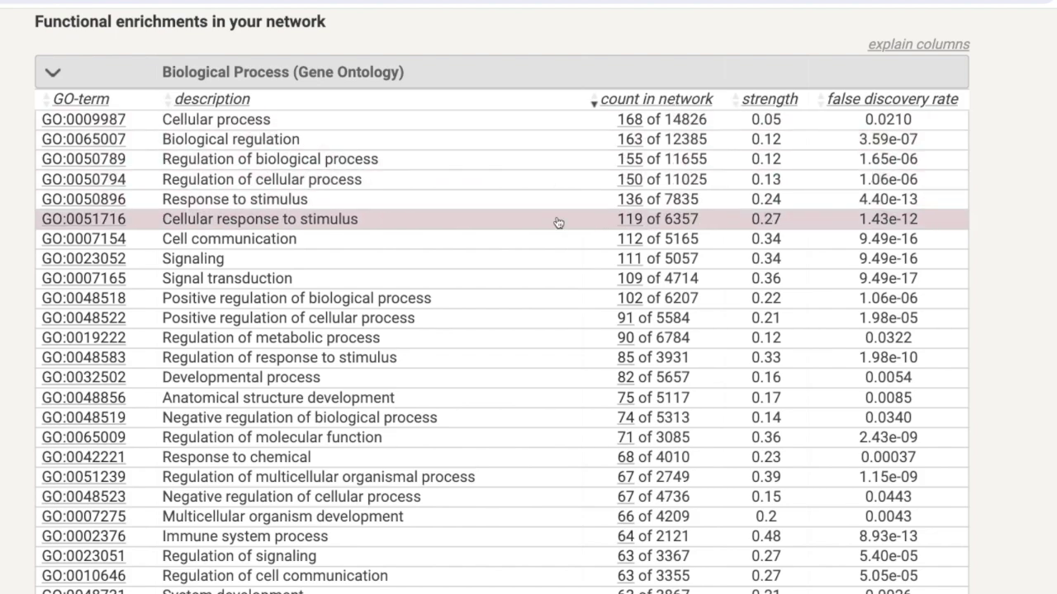
Mark the Signaling term (GO:0023052) for highlighting in the network and look through the Biological Process terms with the highest counts
{"action": "scroll", "coordinate": [558, 223], "scroll_direction": "down", "scroll_amount": 1}
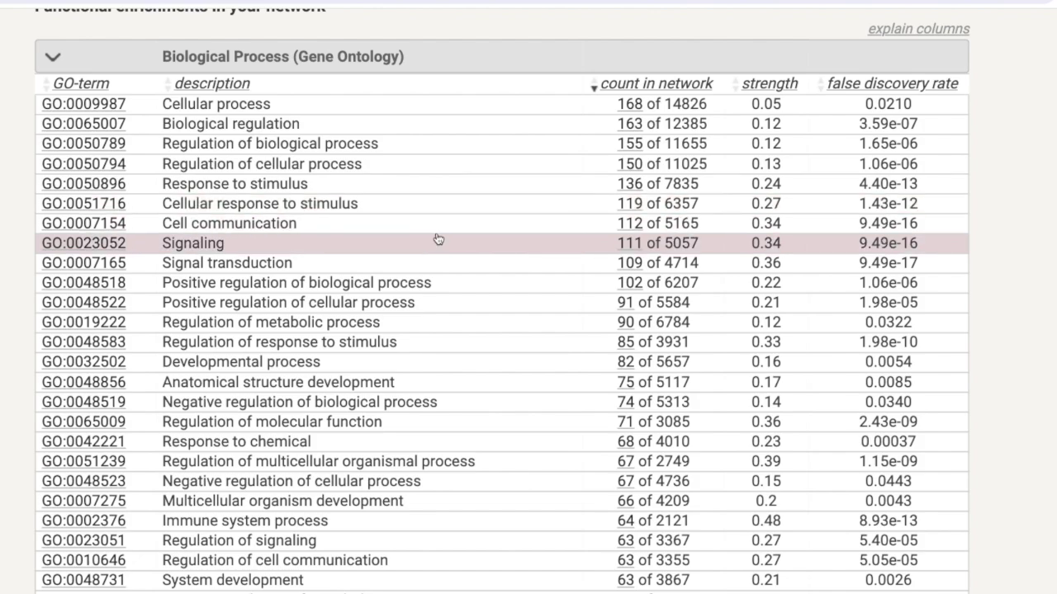
{"action": "scroll", "coordinate": [437, 239], "scroll_direction": "down", "scroll_amount": 1}
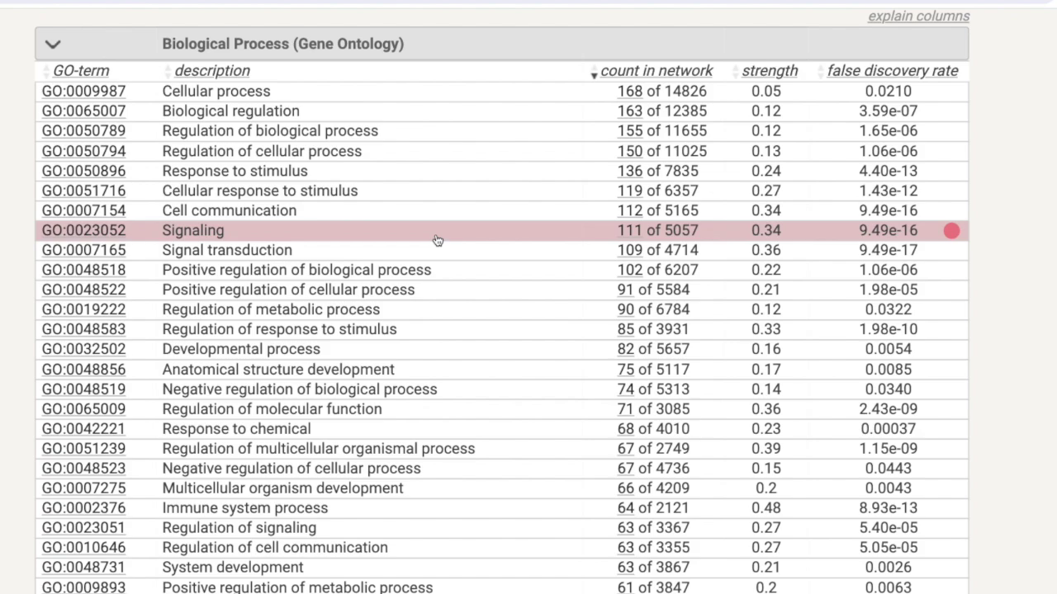
{"action": "scroll", "coordinate": [303, 263], "scroll_direction": "down", "scroll_amount": 1}
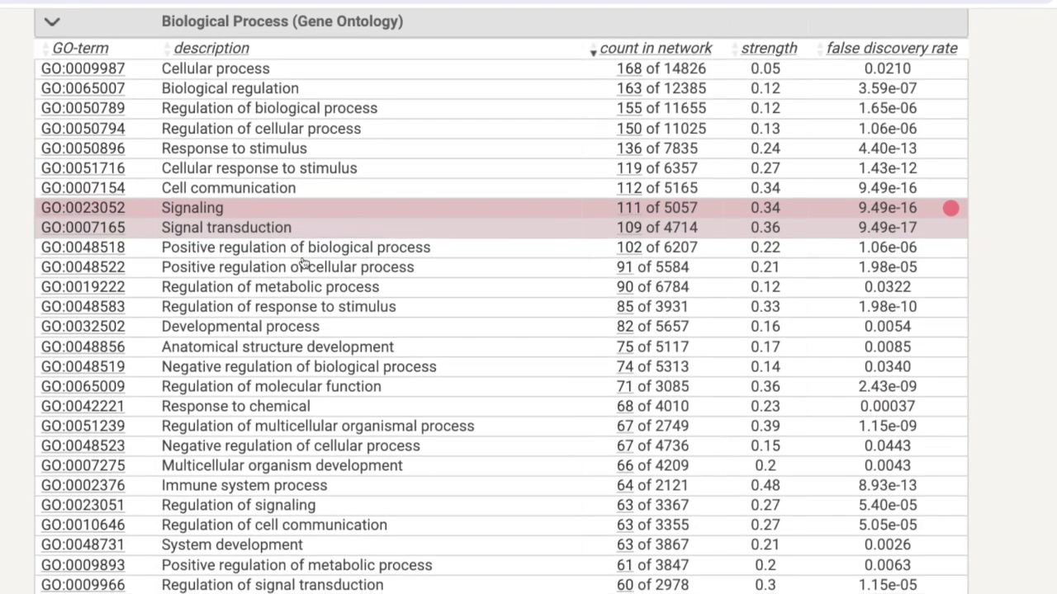
{"action": "scroll", "coordinate": [302, 261], "scroll_direction": "down", "scroll_amount": 3}
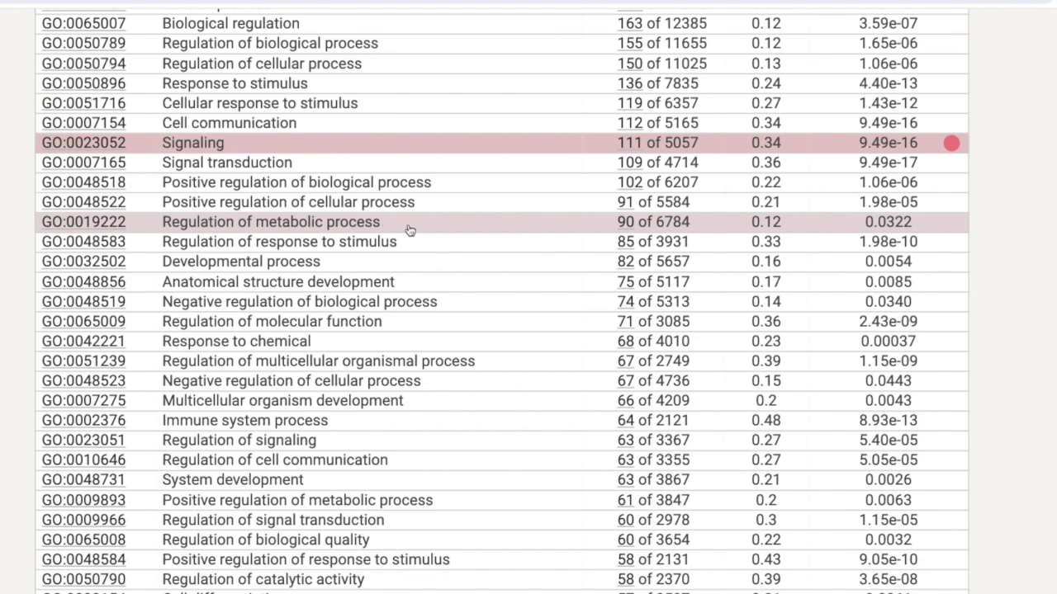
{"action": "scroll", "coordinate": [410, 230], "scroll_direction": "down", "scroll_amount": 1}
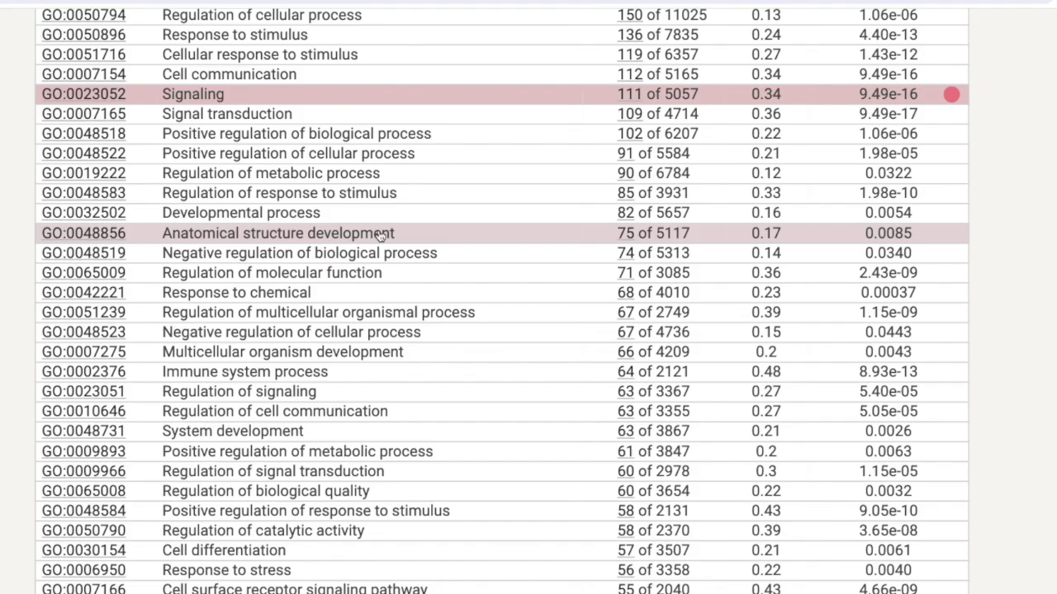
{"action": "scroll", "coordinate": [413, 231], "scroll_direction": "down", "scroll_amount": 2}
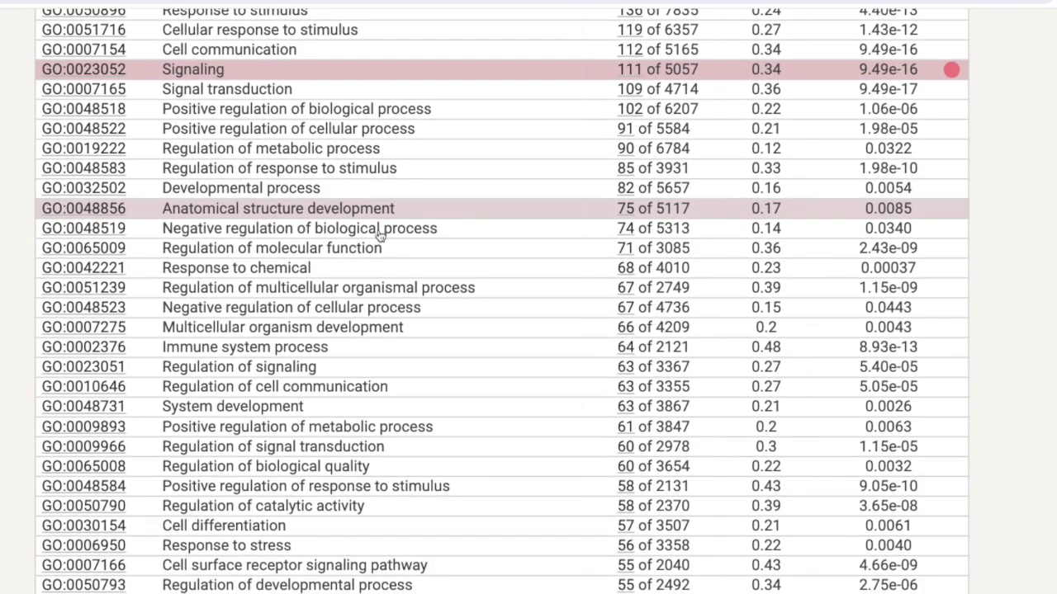
{"action": "scroll", "coordinate": [373, 265], "scroll_direction": "down", "scroll_amount": 1}
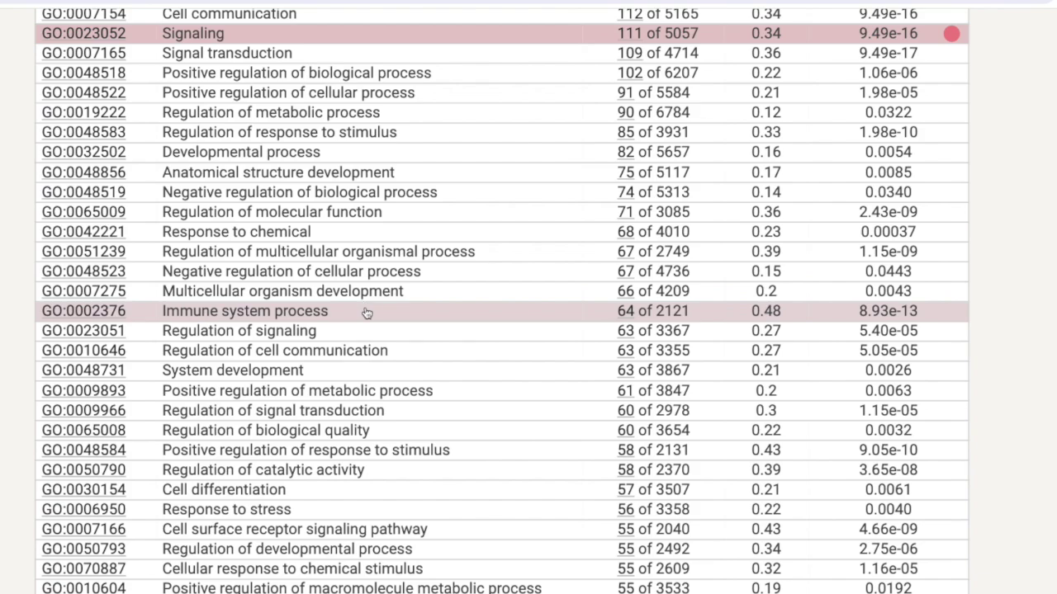
Mark the Immune system process (GO:0002376) and Response to stress (GO:0006950) terms for highlighting in the network
{"action": "left_click", "coordinate": [367, 313]}
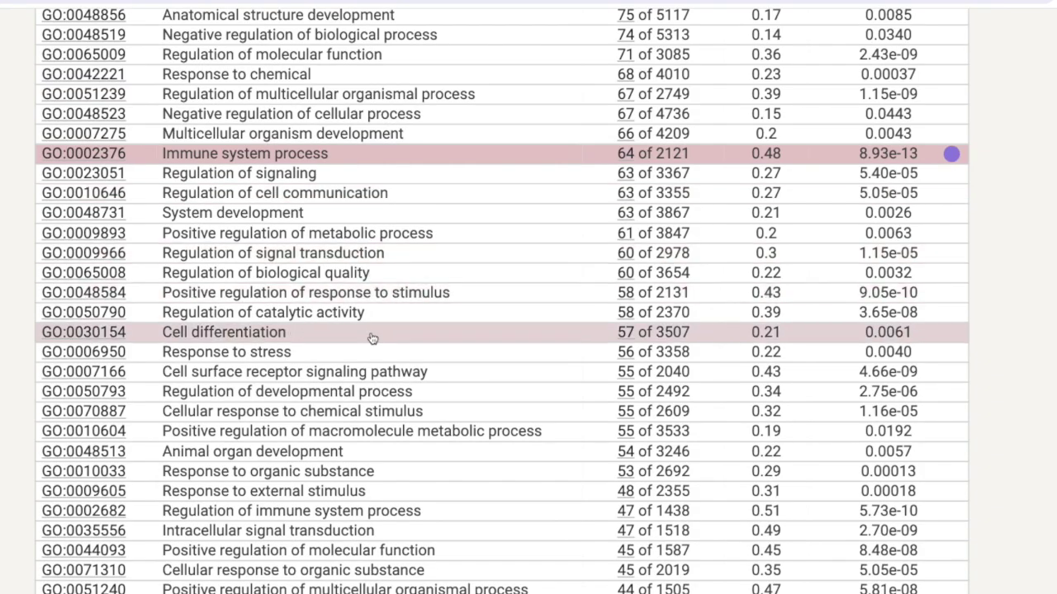
{"action": "scroll", "coordinate": [376, 338], "scroll_direction": "down", "scroll_amount": 1}
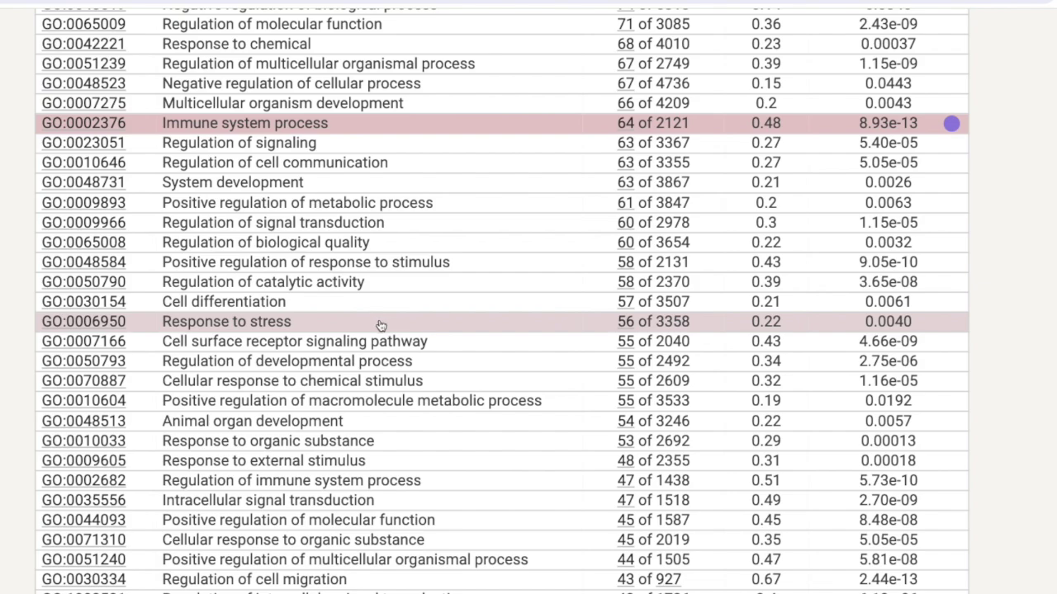
{"action": "left_click", "coordinate": [380, 325]}
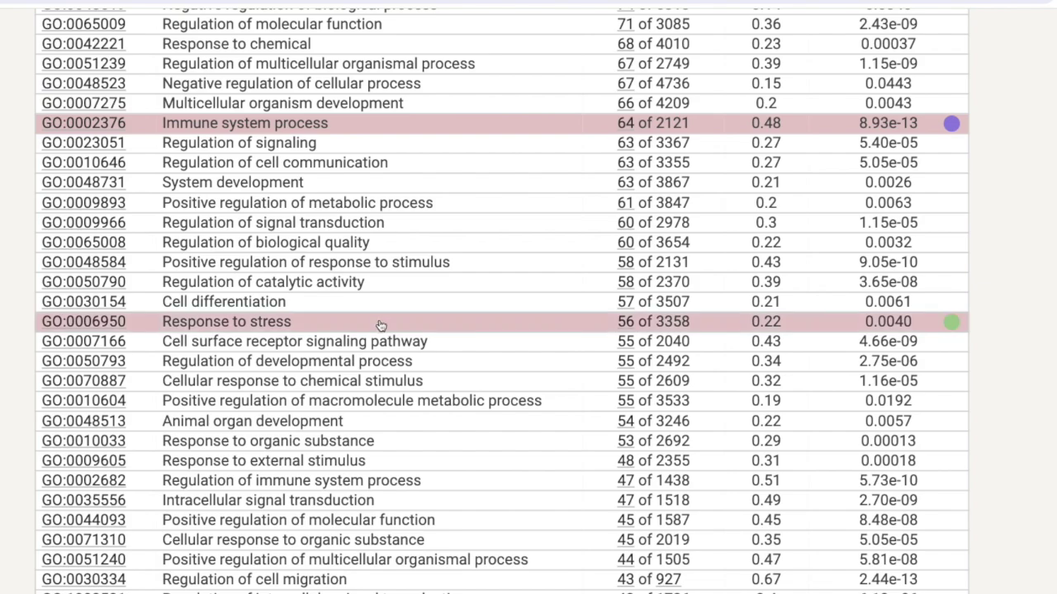
Mark the Regulation of cell migration (GO:0030334) and Regulation of cell death (GO:0010941) terms for highlighting in the network
{"action": "scroll", "coordinate": [380, 325], "scroll_direction": "down", "scroll_amount": 2}
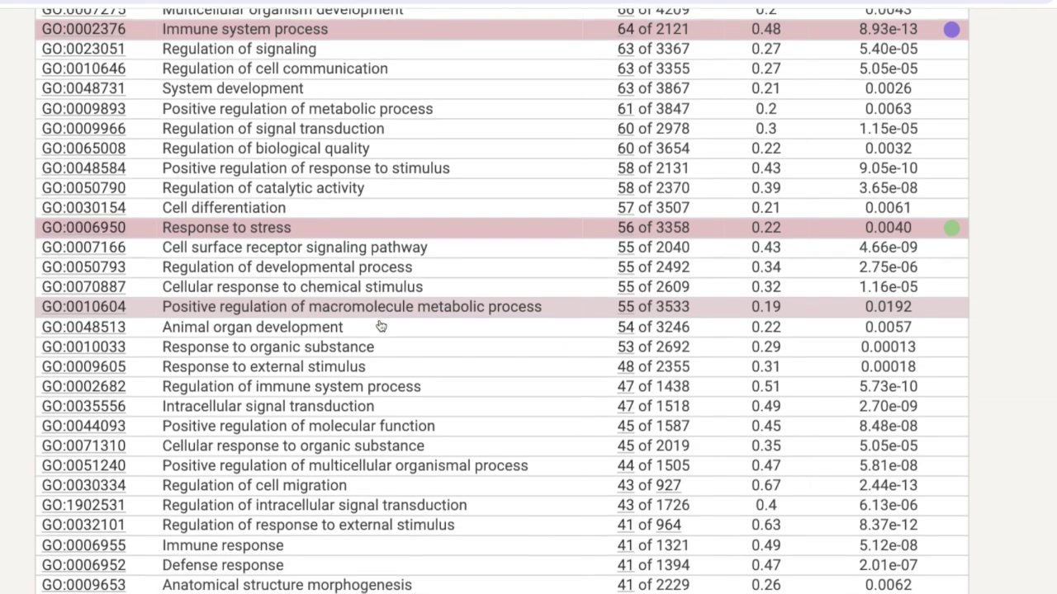
{"action": "scroll", "coordinate": [380, 325], "scroll_direction": "down", "scroll_amount": 1}
{"action": "scroll", "coordinate": [379, 325], "scroll_direction": "down", "scroll_amount": 2}
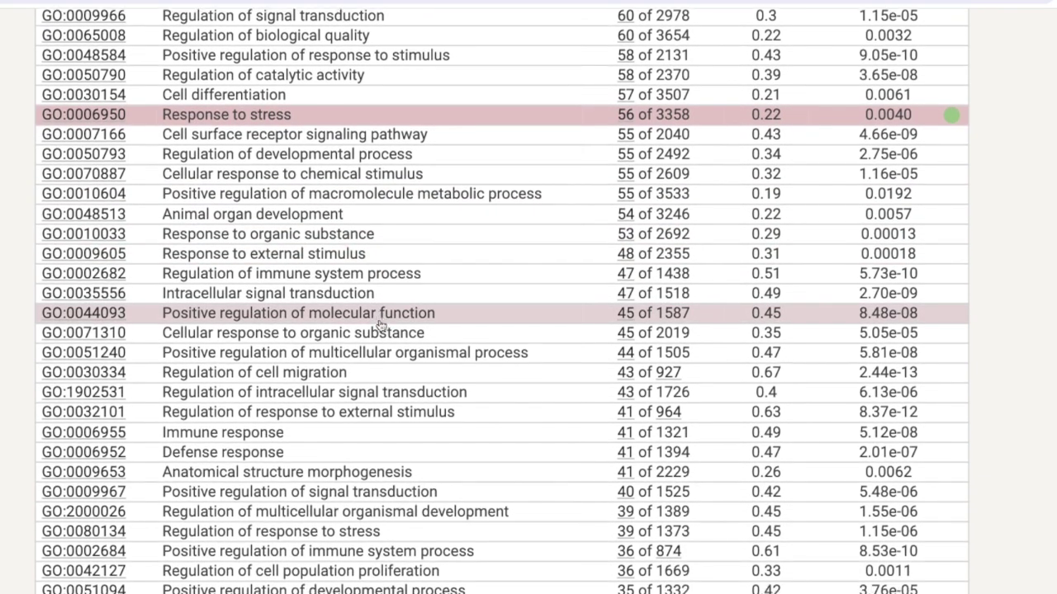
{"action": "scroll", "coordinate": [379, 321], "scroll_direction": "down", "scroll_amount": 1}
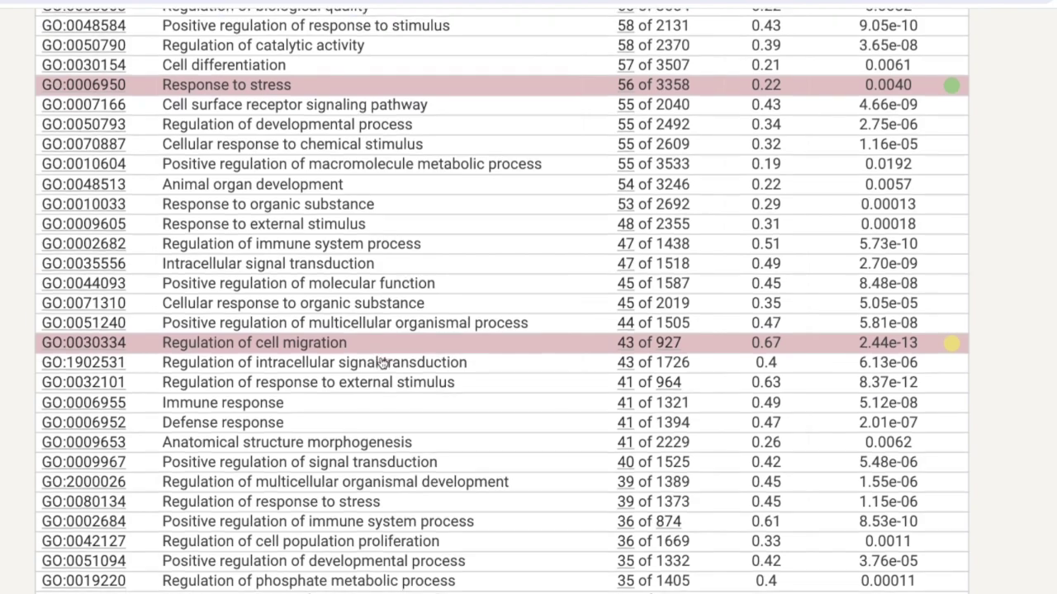
{"action": "scroll", "coordinate": [380, 364], "scroll_direction": "down", "scroll_amount": 3}
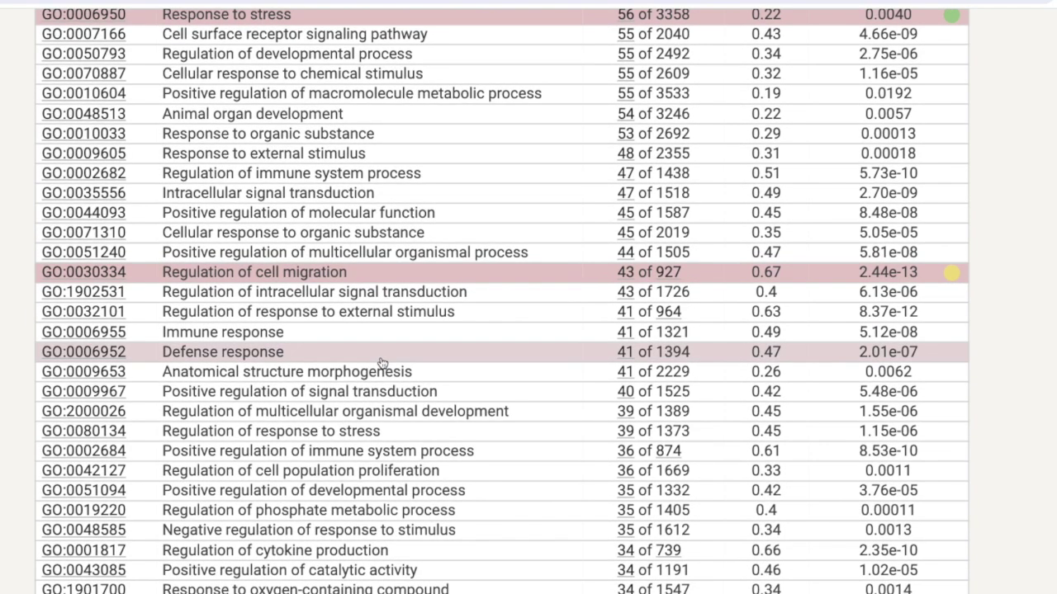
{"action": "scroll", "coordinate": [382, 363], "scroll_direction": "down", "scroll_amount": 3}
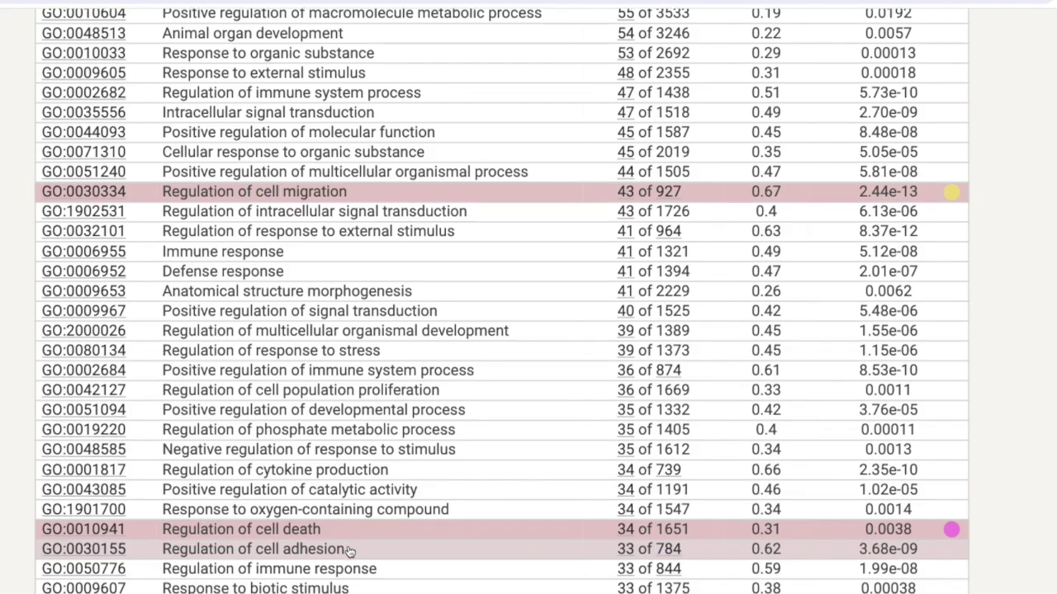
Look through the Biological Process terms with lower counts, and review the terms already marked for highlighting
{"action": "scroll", "coordinate": [350, 553], "scroll_direction": "down", "scroll_amount": 5}
{"action": "scroll", "coordinate": [350, 554], "scroll_direction": "down", "scroll_amount": 1}
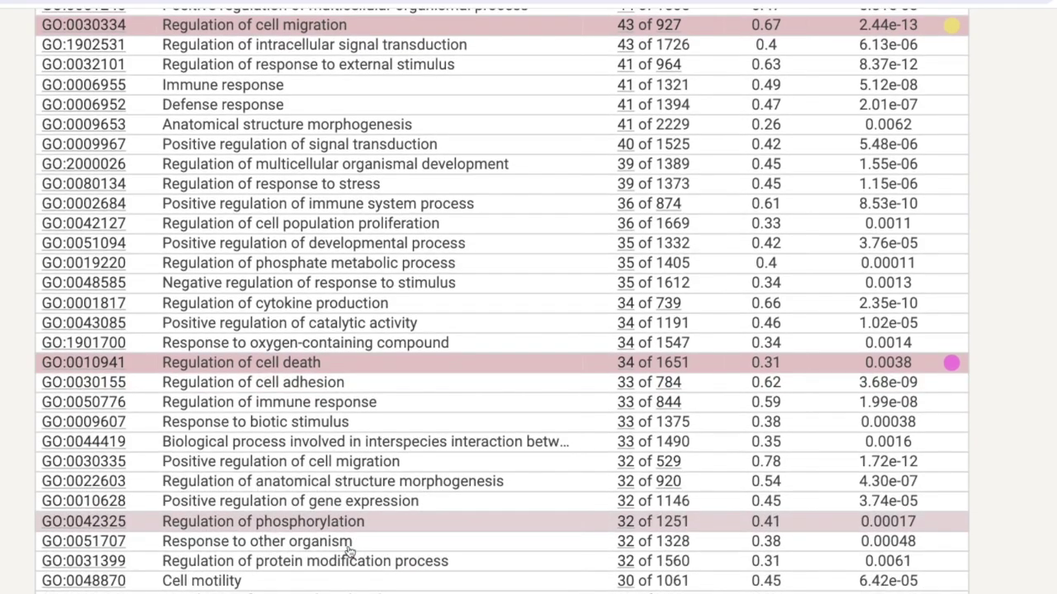
{"action": "scroll", "coordinate": [350, 553], "scroll_direction": "down", "scroll_amount": 6}
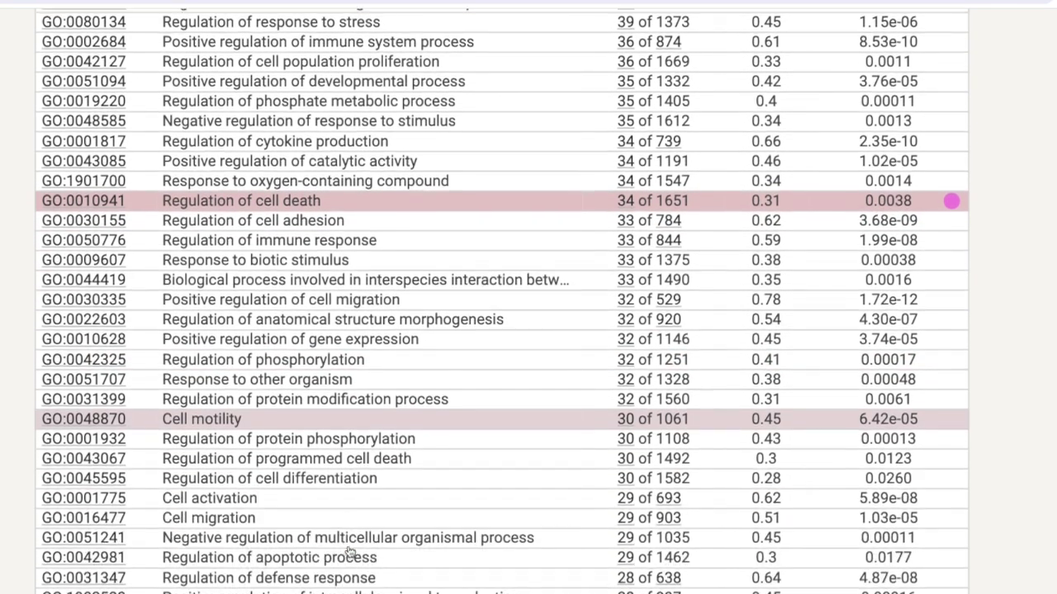
{"action": "scroll", "coordinate": [350, 553], "scroll_direction": "down", "scroll_amount": 4}
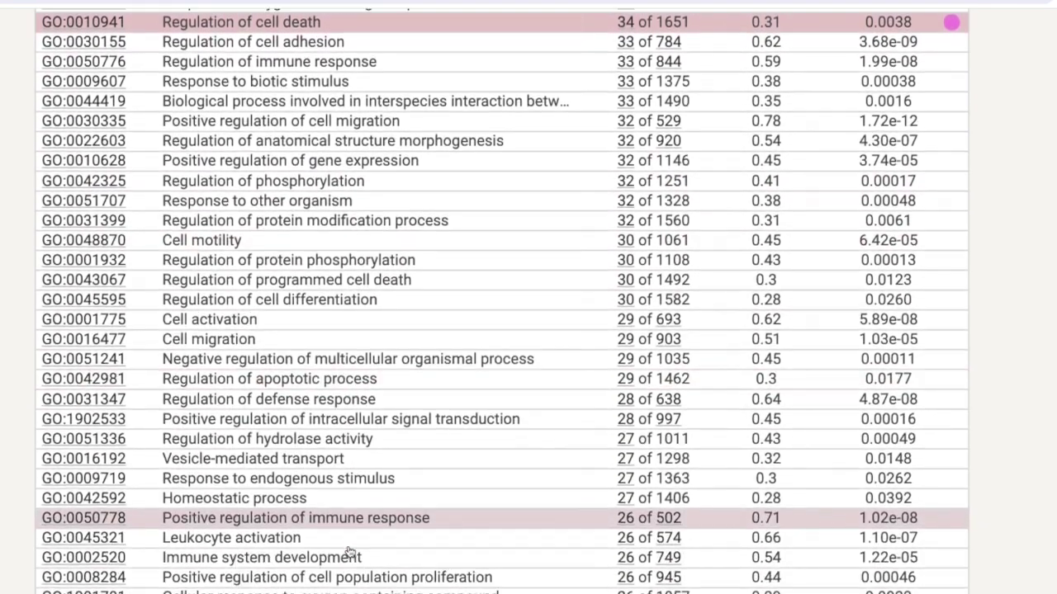
{"action": "scroll", "coordinate": [350, 553], "scroll_direction": "down", "scroll_amount": 2}
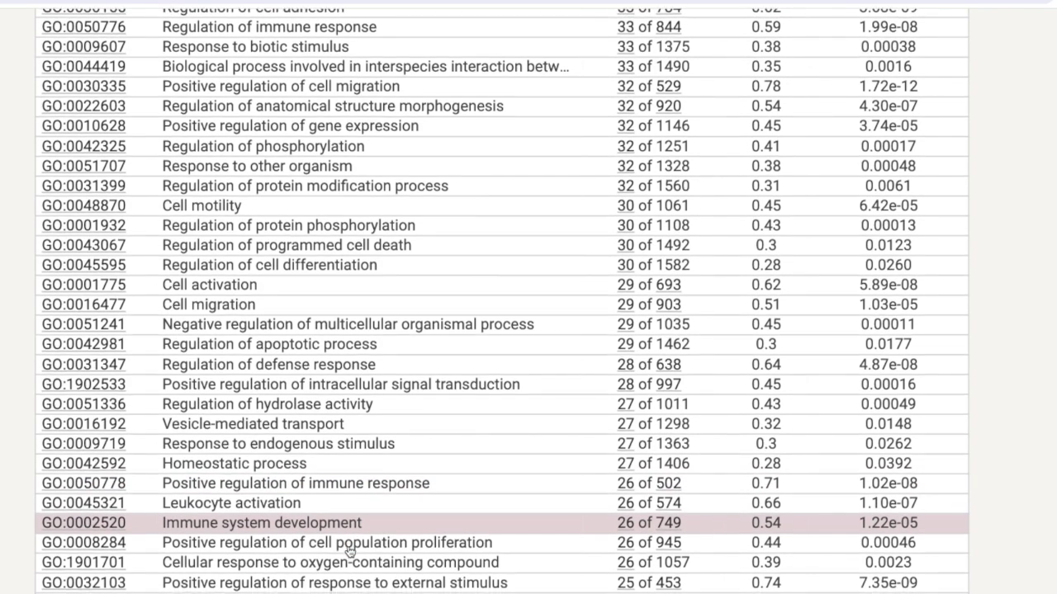
{"action": "scroll", "coordinate": [350, 551], "scroll_direction": "down", "scroll_amount": 4}
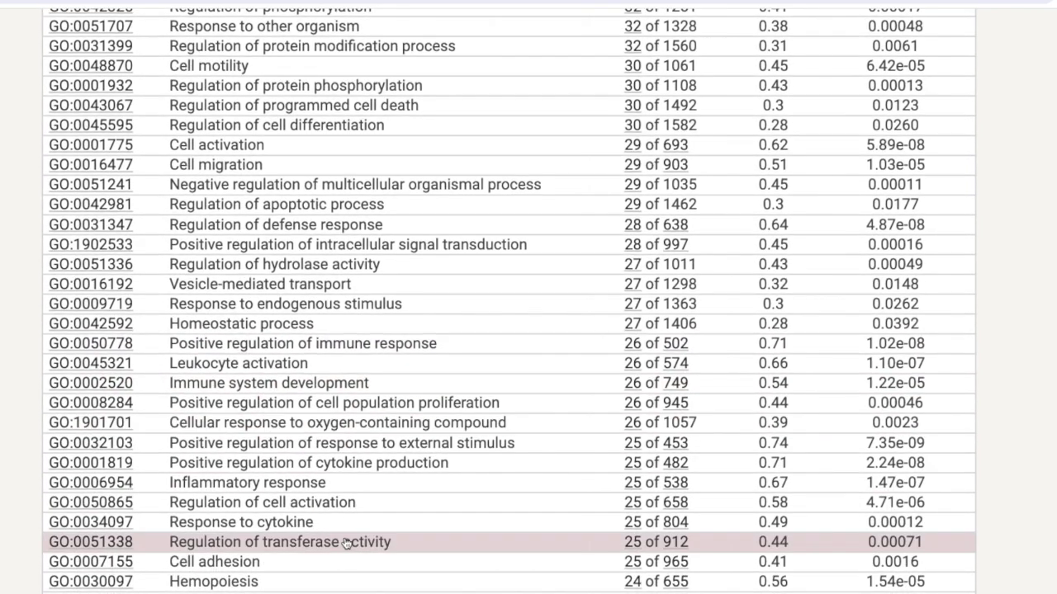
{"action": "scroll", "coordinate": [345, 541], "scroll_direction": "down", "scroll_amount": 1}
{"action": "scroll", "coordinate": [345, 540], "scroll_direction": "up", "scroll_amount": 15}
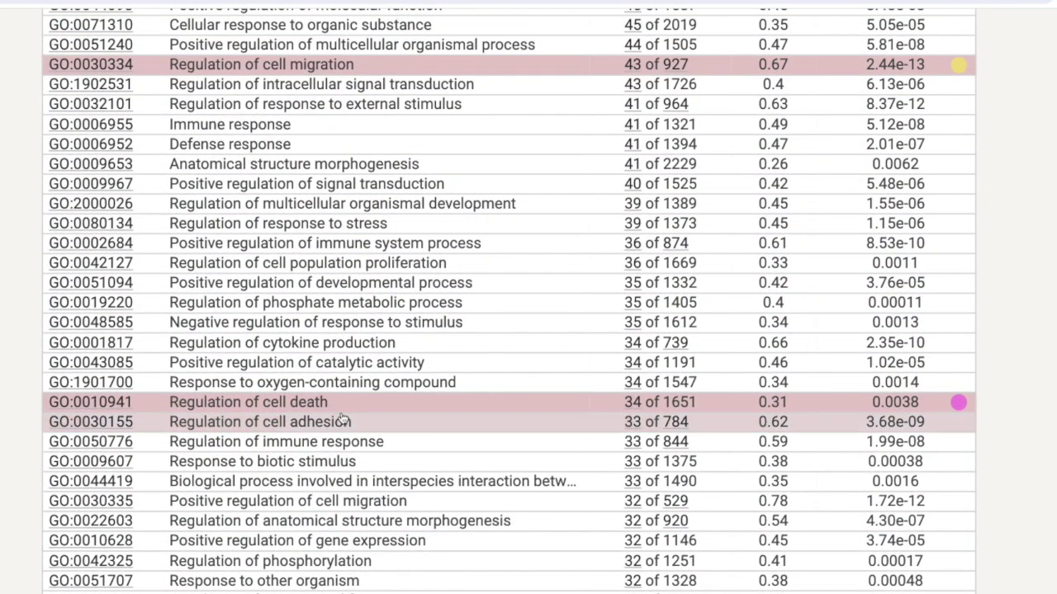
{"action": "scroll", "coordinate": [343, 420], "scroll_direction": "up", "scroll_amount": 9}
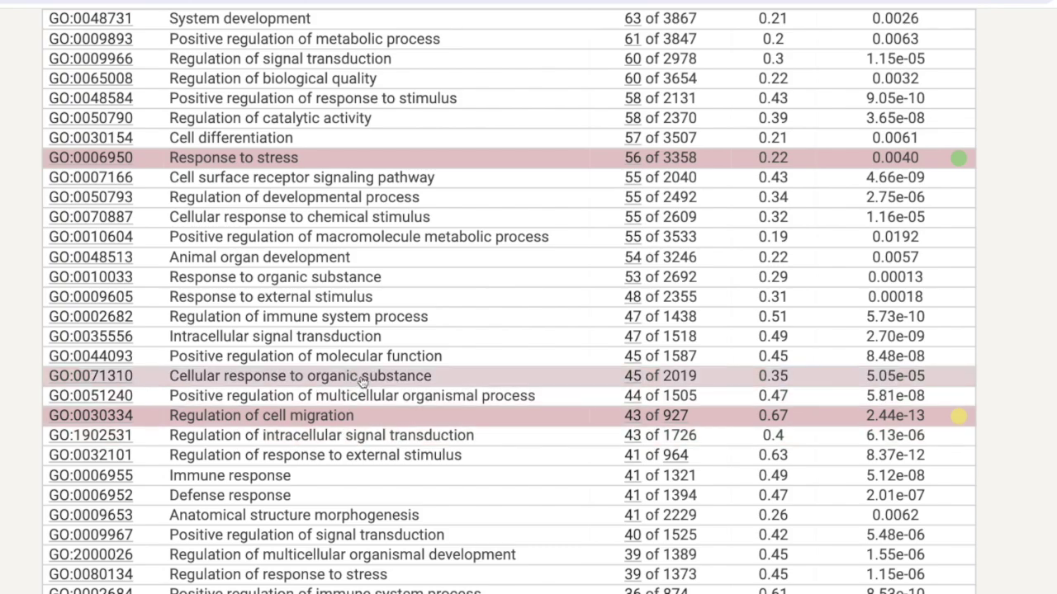
{"action": "scroll", "coordinate": [361, 380], "scroll_direction": "up", "scroll_amount": 10}
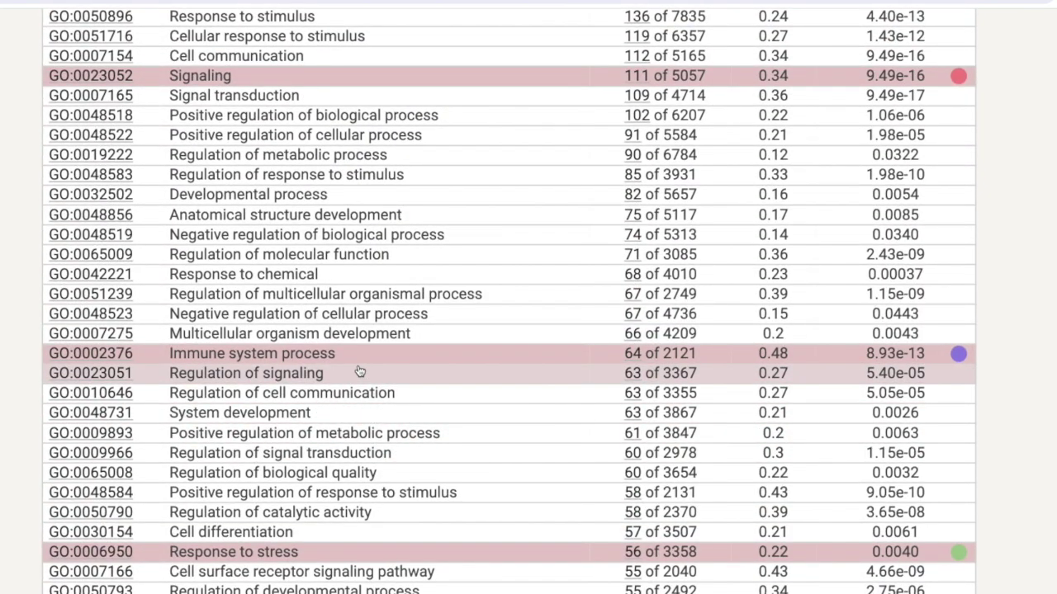
Examine how the marked biological processes colour the proteins across the interaction network, including around NLRP3
{"action": "scroll", "coordinate": [360, 373], "scroll_direction": "up", "scroll_amount": 15}
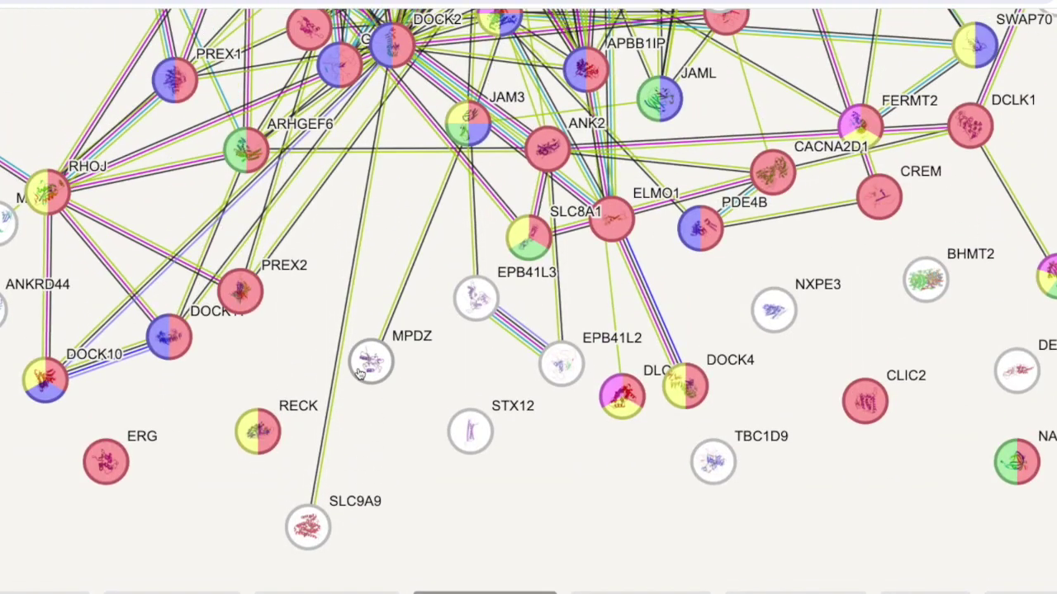
{"action": "scroll", "coordinate": [359, 373], "scroll_direction": "up", "scroll_amount": 10}
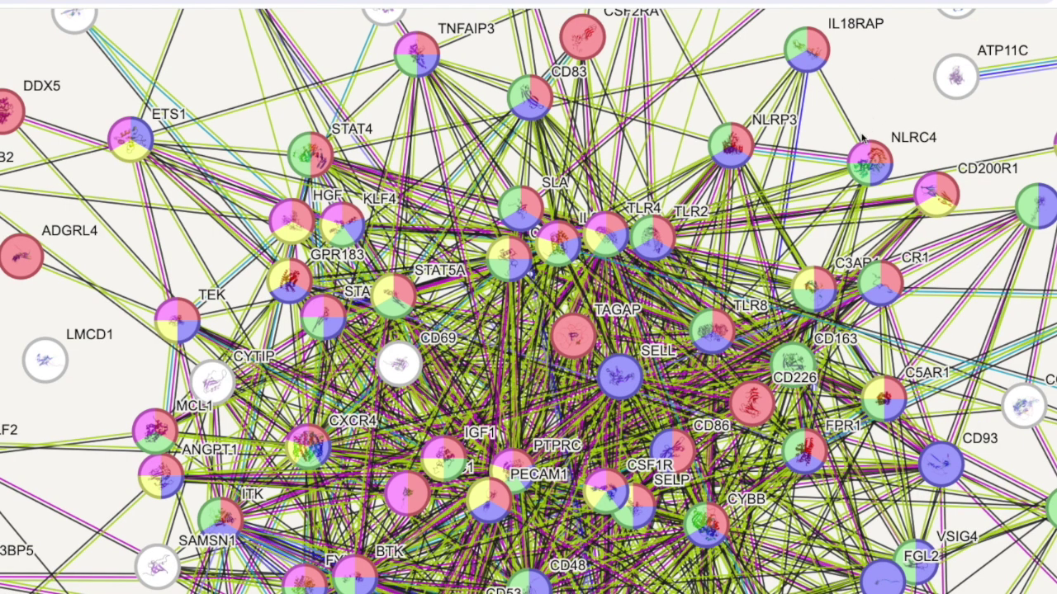
{"action": "scroll", "coordinate": [912, 100], "scroll_direction": "down", "scroll_amount": 3}
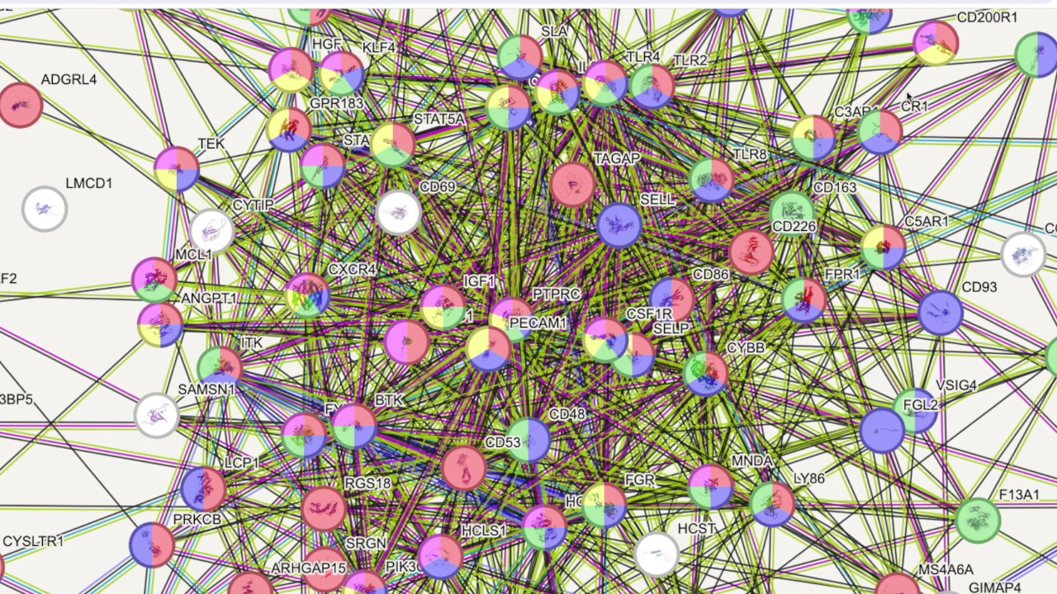
{"action": "scroll", "coordinate": [908, 96], "scroll_direction": "down", "scroll_amount": 3}
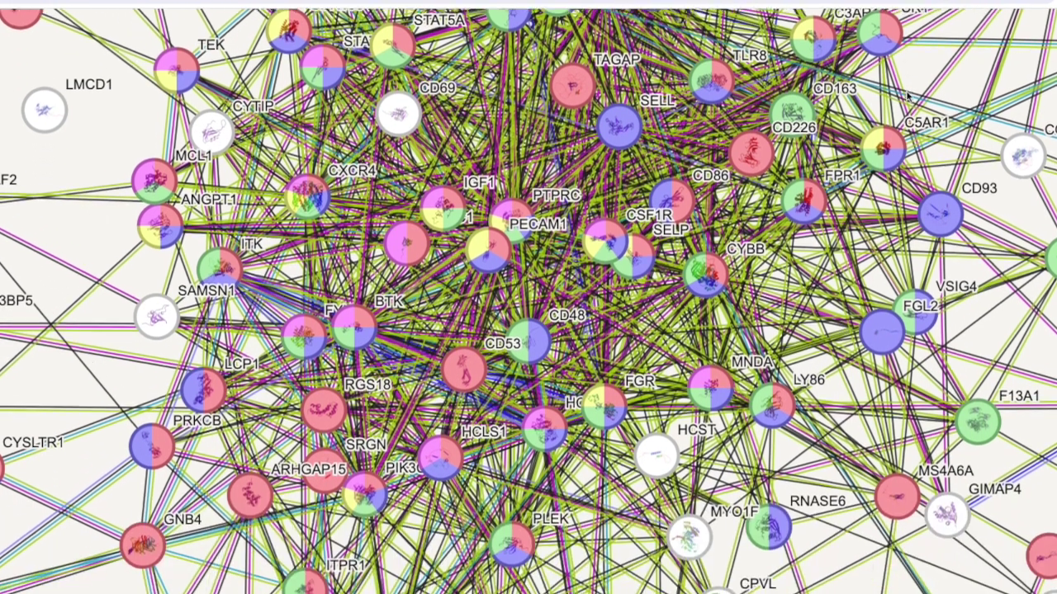
{"action": "key", "text": "ctrl+minus"}
{"action": "key", "text": "ctrl+minus"}
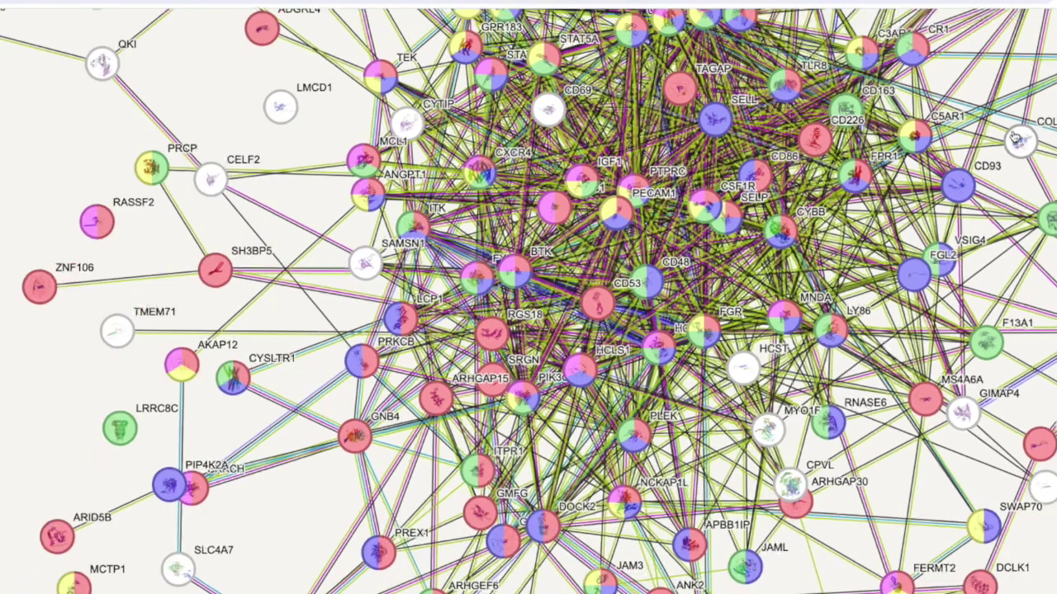
{"action": "scroll", "coordinate": [1014, 136], "scroll_direction": "down", "scroll_amount": 2}
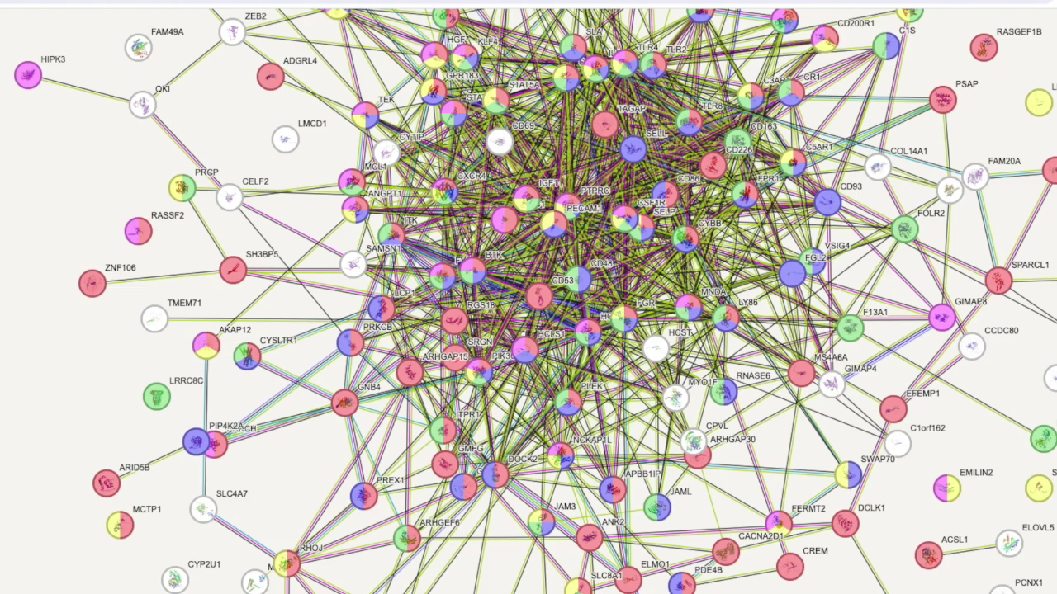
Shift the JAM3 node slightly and pull the NLRP3 node out above the dense cluster, between MAP3K8 and HSPB8
{"action": "left_click_drag", "start_coordinate": [542, 533], "coordinate": [509, 551]}
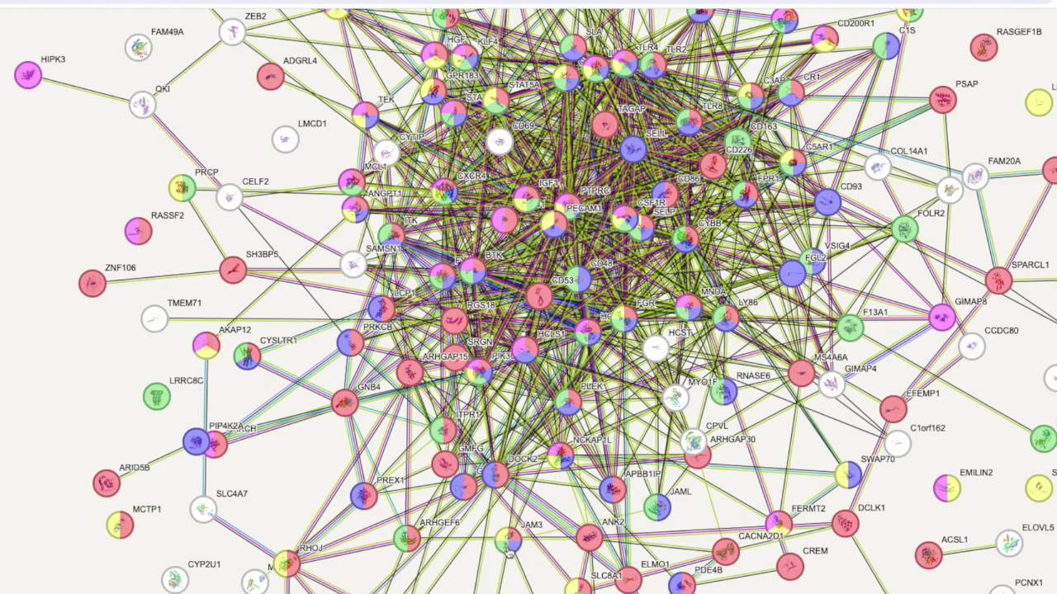
{"action": "scroll", "coordinate": [508, 553], "scroll_direction": "up", "scroll_amount": 3}
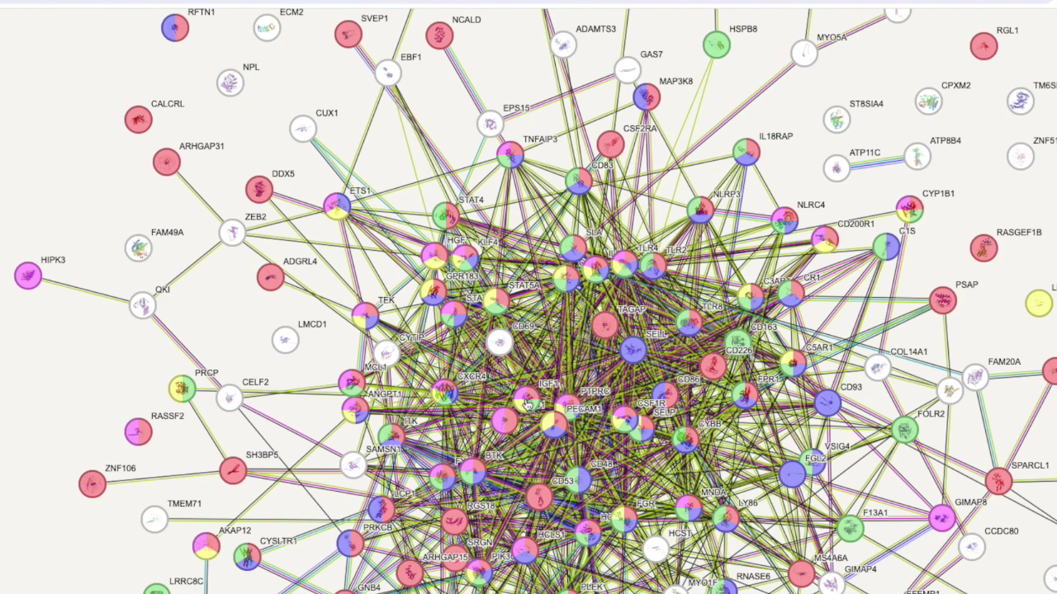
{"action": "scroll", "coordinate": [528, 402], "scroll_direction": "up", "scroll_amount": 3}
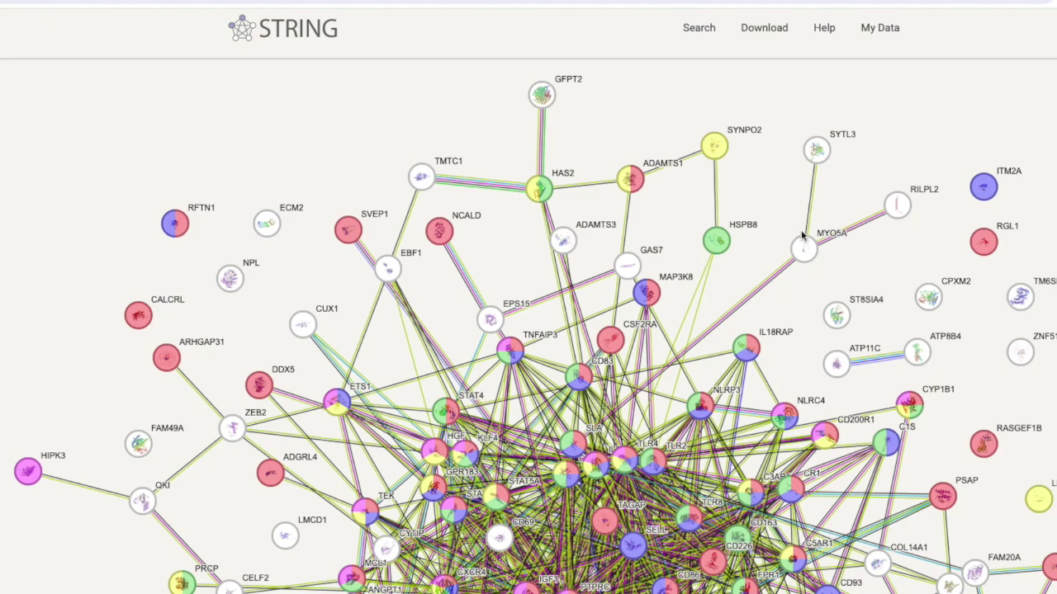
{"action": "scroll", "coordinate": [826, 305], "scroll_direction": "down", "scroll_amount": 2}
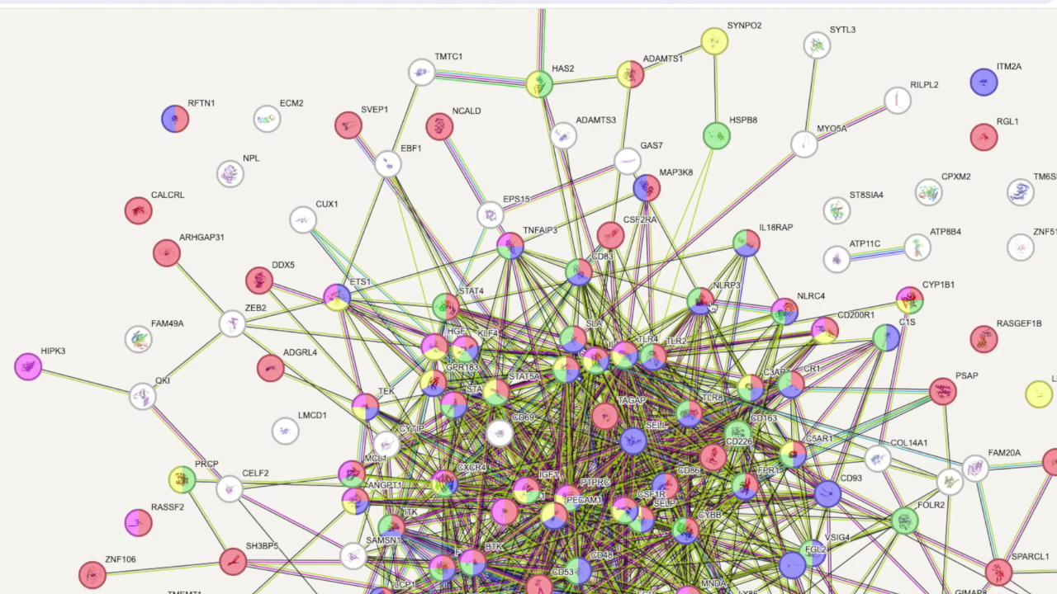
{"action": "left_click_drag", "start_coordinate": [711, 307], "coordinate": [735, 180]}
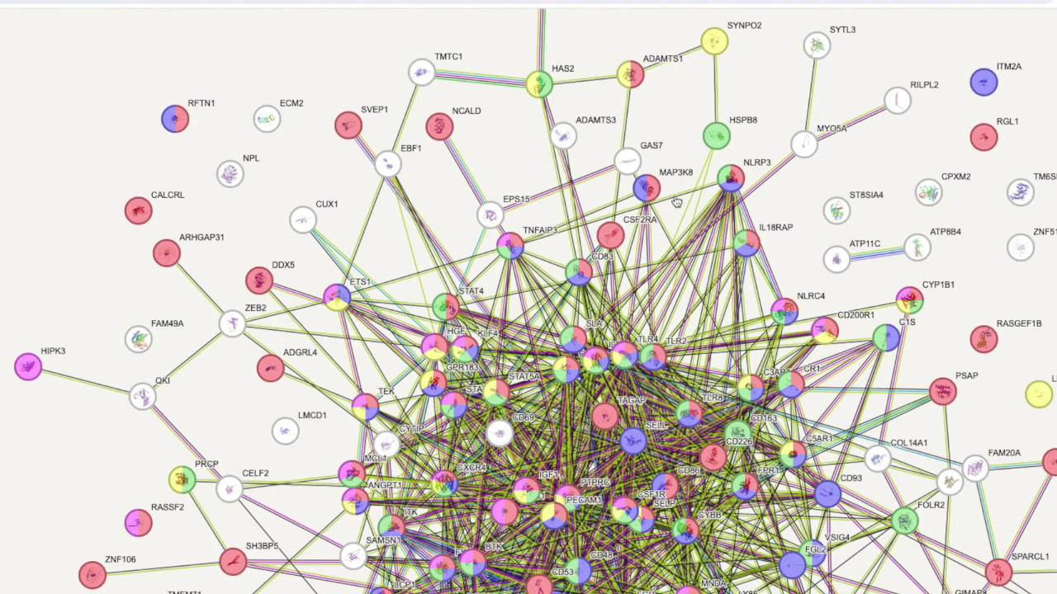
{"action": "mouse_move", "coordinate": [736, 182]}
{"action": "left_mouse_down"}
{"action": "mouse_move", "coordinate": [714, 176]}
{"action": "mouse_move", "coordinate": [730, 179]}
{"action": "left_mouse_up"}
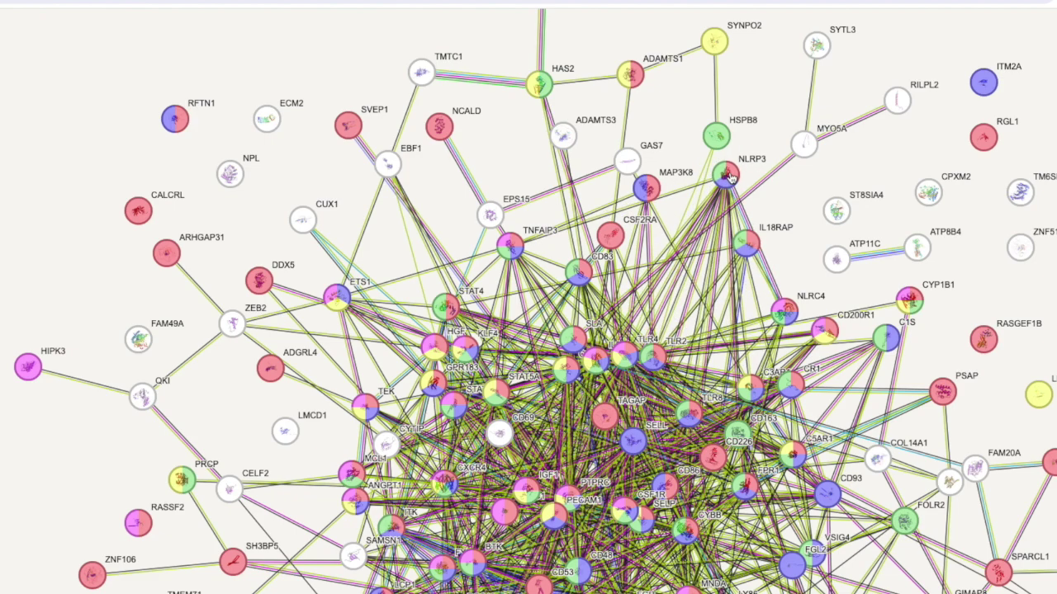
Open the interaction details for the NLRP3–TNFAIP3 edge and review the protein descriptions, evidence types and combined score
{"action": "left_click", "coordinate": [679, 198]}
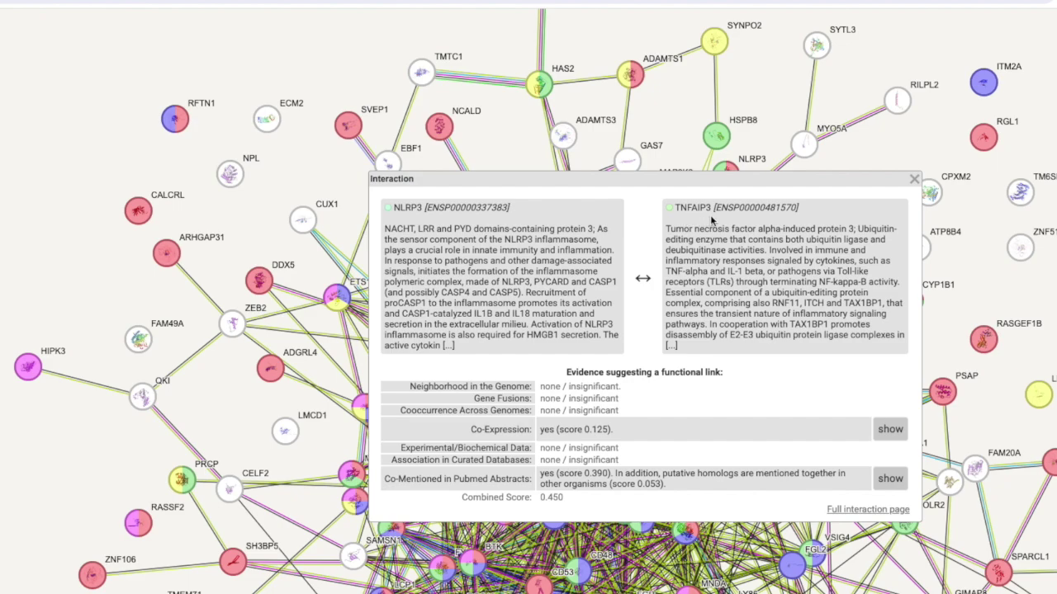
{"action": "scroll", "coordinate": [720, 258], "scroll_direction": "down", "scroll_amount": 1}
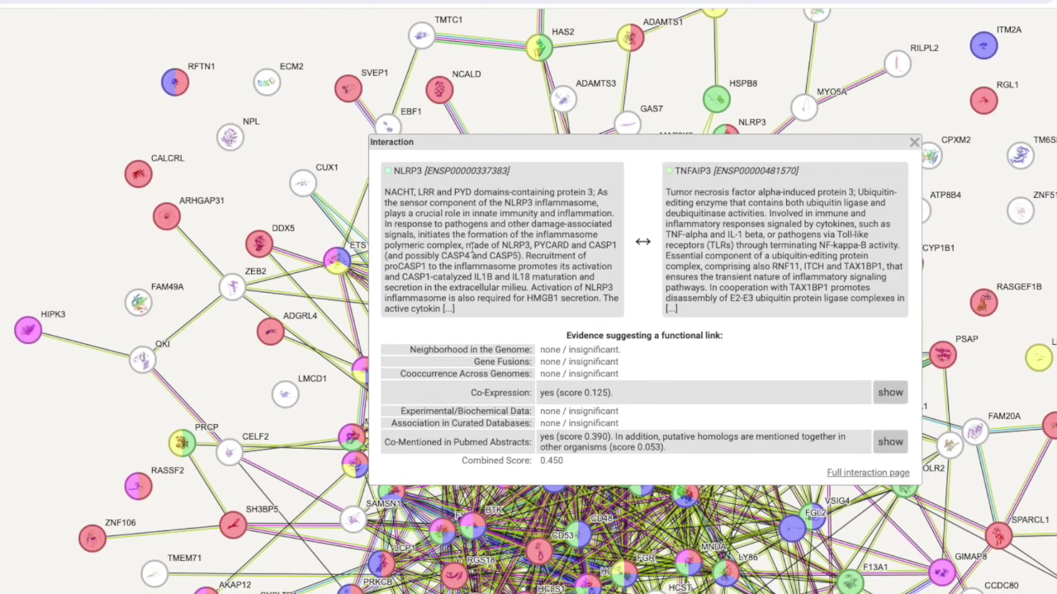
{"action": "scroll", "coordinate": [652, 266], "scroll_direction": "down", "scroll_amount": 1}
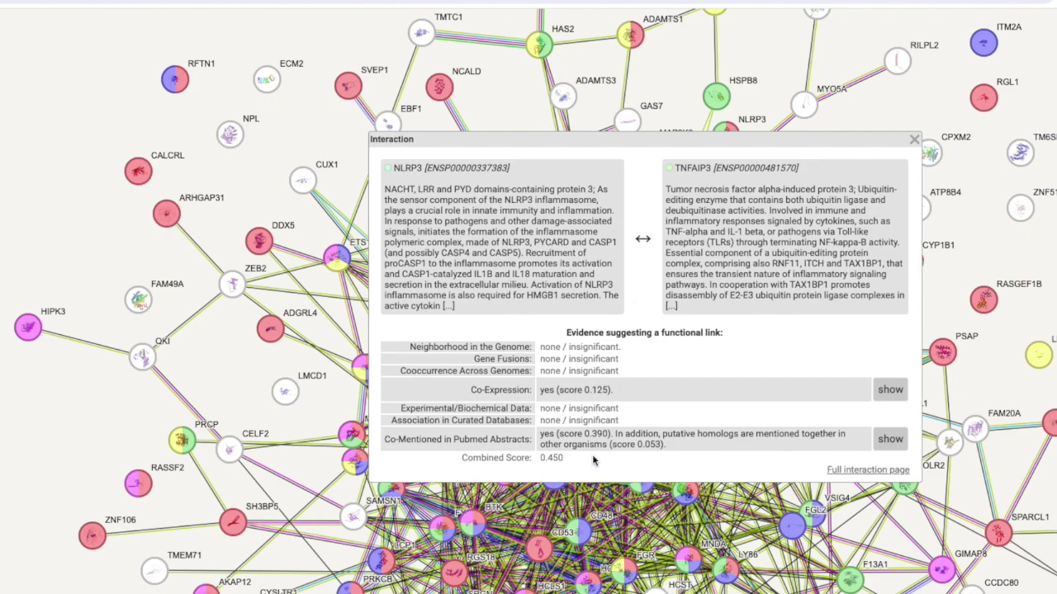
{"action": "scroll", "coordinate": [595, 459], "scroll_direction": "down", "scroll_amount": 2}
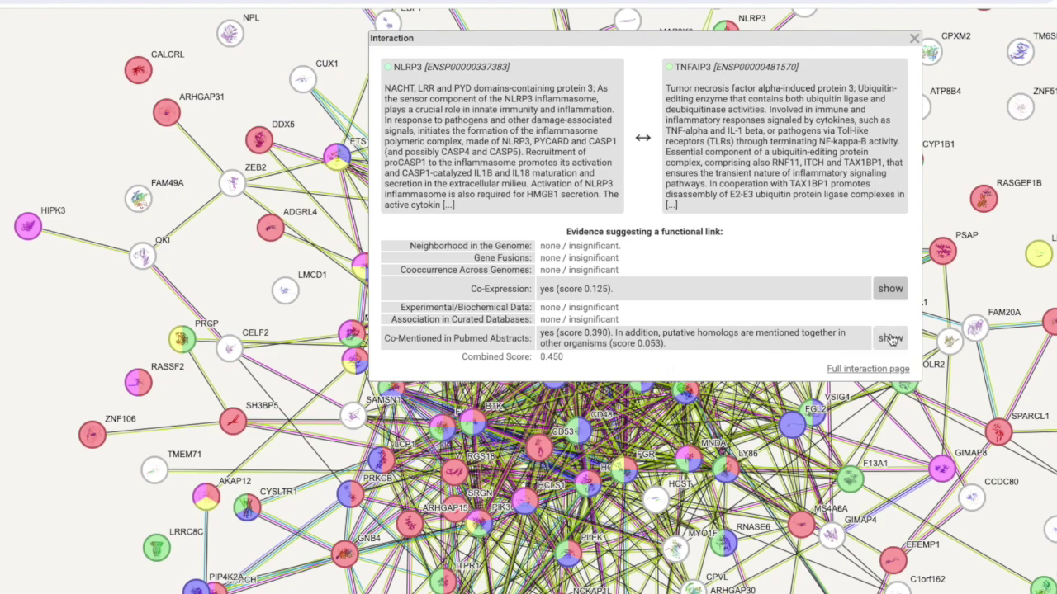
View the gene co-expression evidence for NLRP3 and TNFAIP3, including orthologs in other organisms, and return to the network
{"action": "left_click", "coordinate": [890, 290]}
{"action": "scroll", "coordinate": [892, 291], "scroll_direction": "down", "scroll_amount": 1}
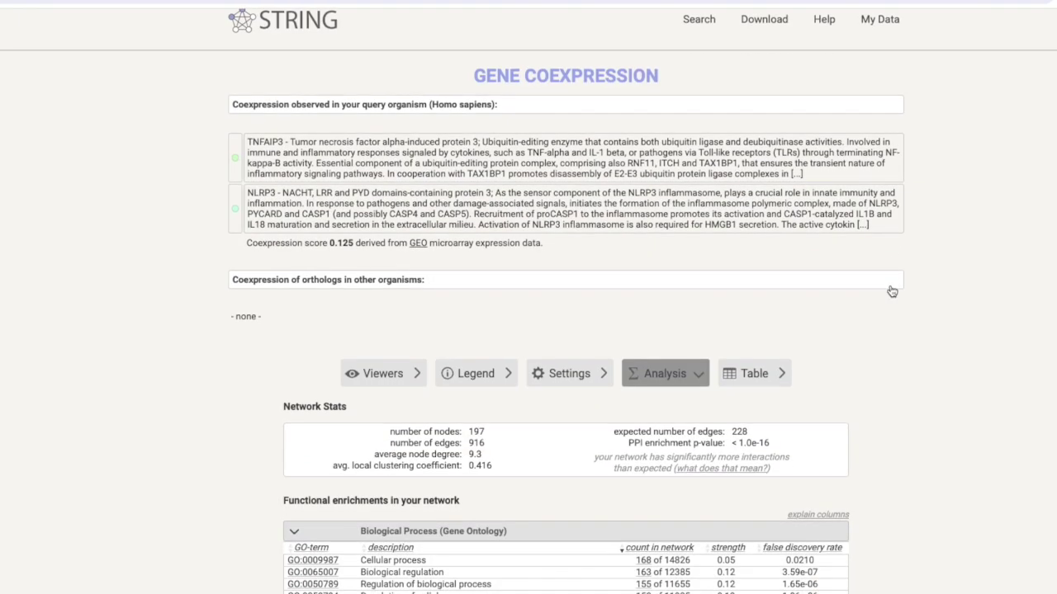
{"action": "scroll", "coordinate": [892, 292], "scroll_direction": "down", "scroll_amount": 1}
{"action": "scroll", "coordinate": [892, 291], "scroll_direction": "up", "scroll_amount": 2}
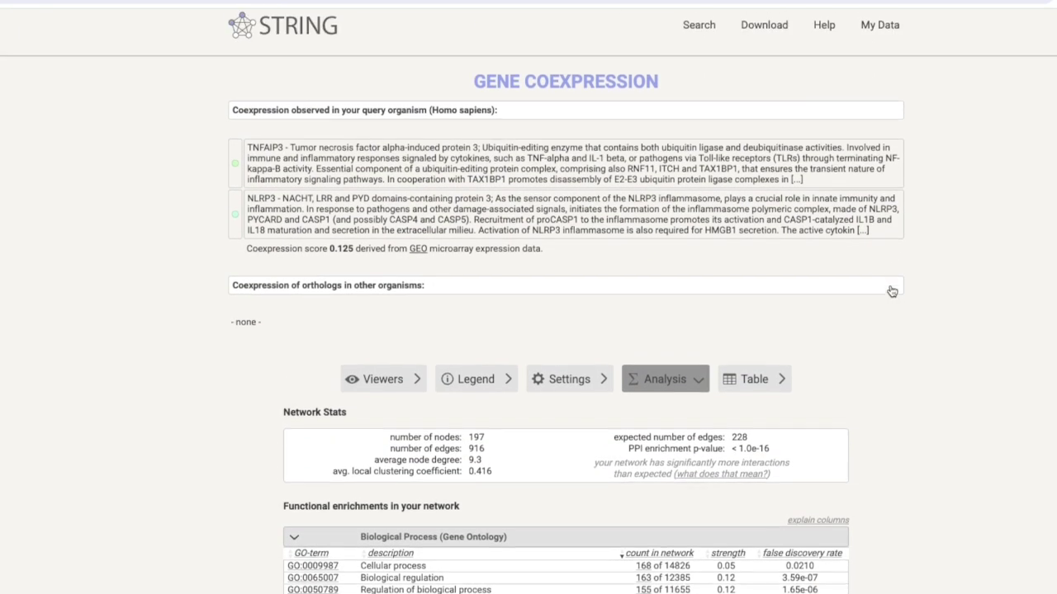
{"action": "scroll", "coordinate": [505, 230], "scroll_direction": "down", "scroll_amount": 1}
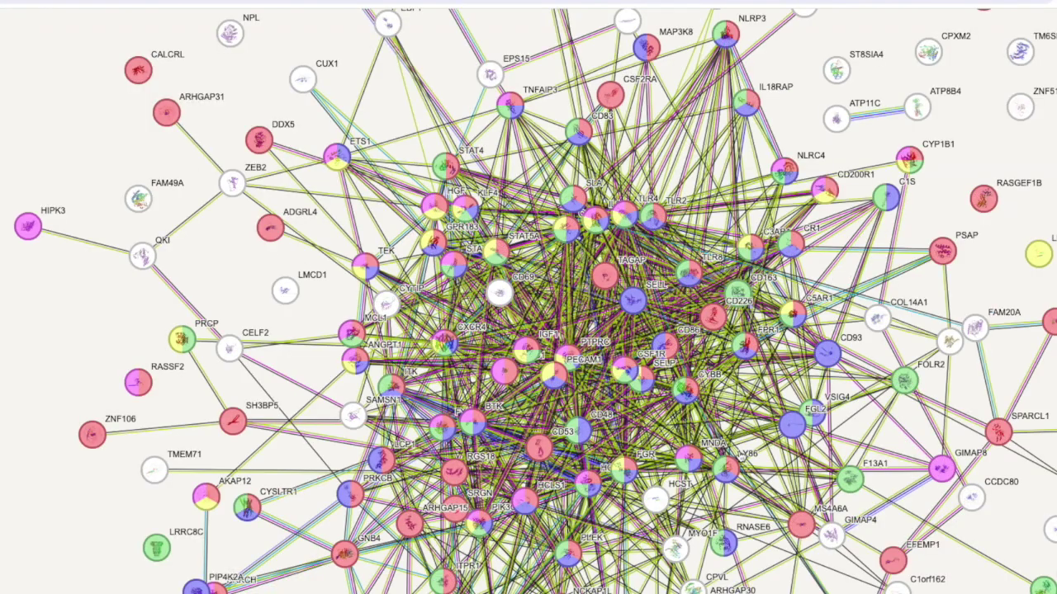
Reopen the interaction details for the NLRP3–TNFAIP3 edge and review the score for co-mentions in PubMed abstracts
{"action": "scroll", "coordinate": [741, 456], "scroll_direction": "down", "scroll_amount": 10}
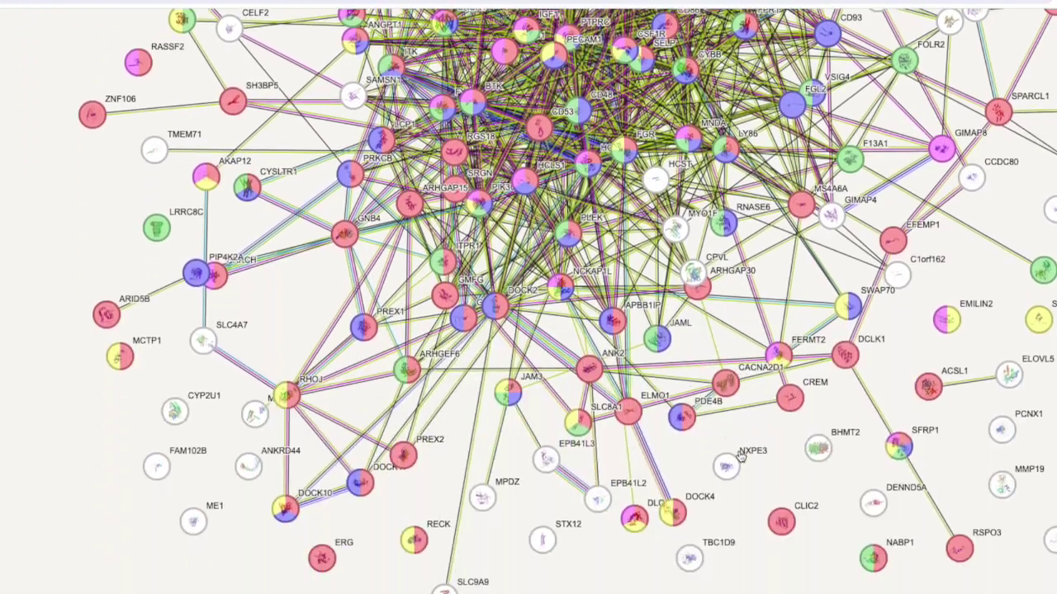
{"action": "scroll", "coordinate": [740, 456], "scroll_direction": "up", "scroll_amount": 10}
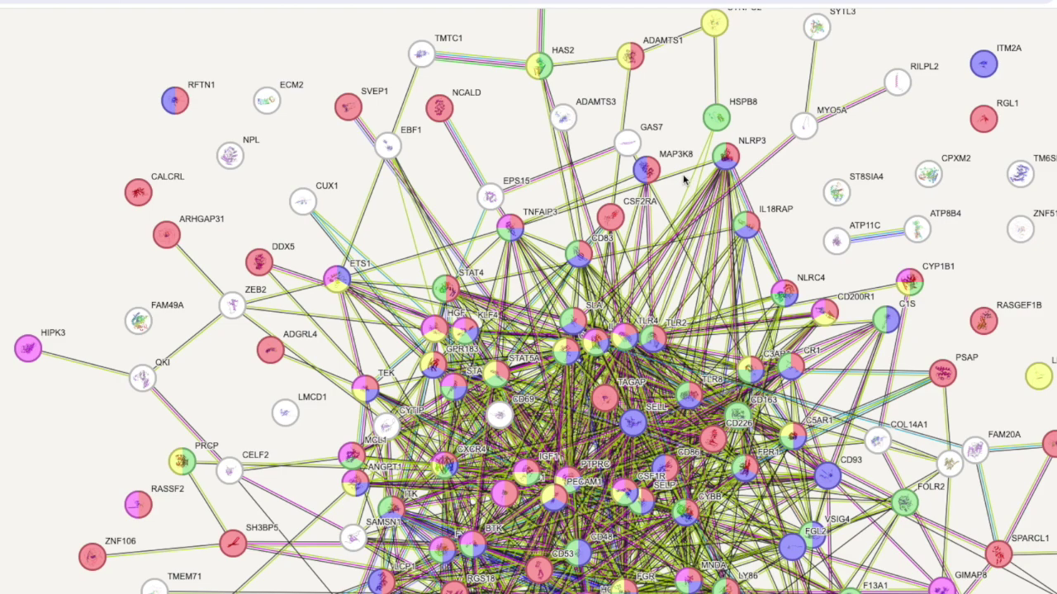
{"action": "left_click", "coordinate": [681, 177]}
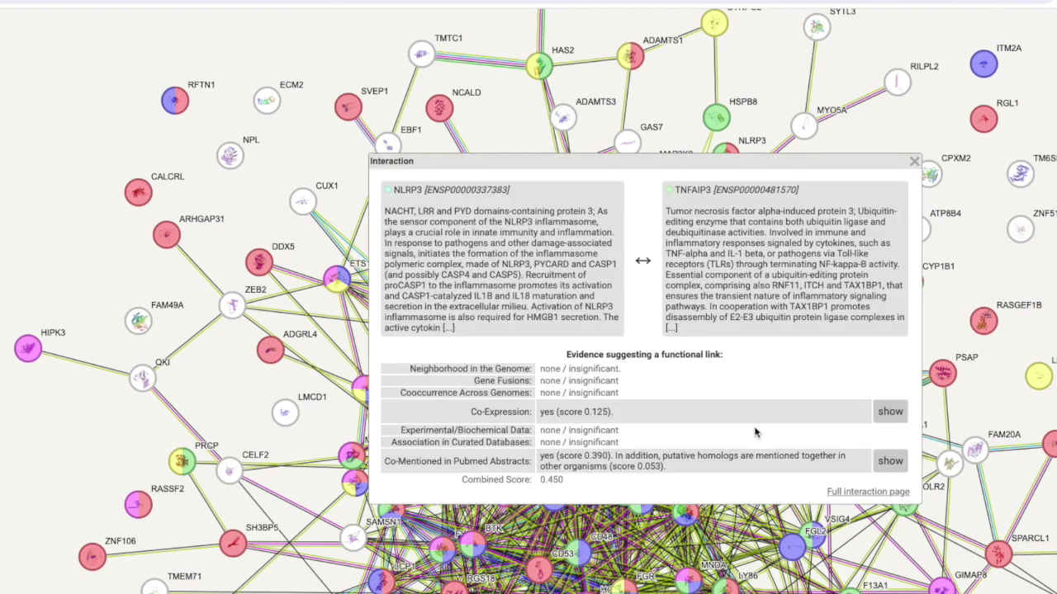
{"action": "scroll", "coordinate": [758, 433], "scroll_direction": "down", "scroll_amount": 1}
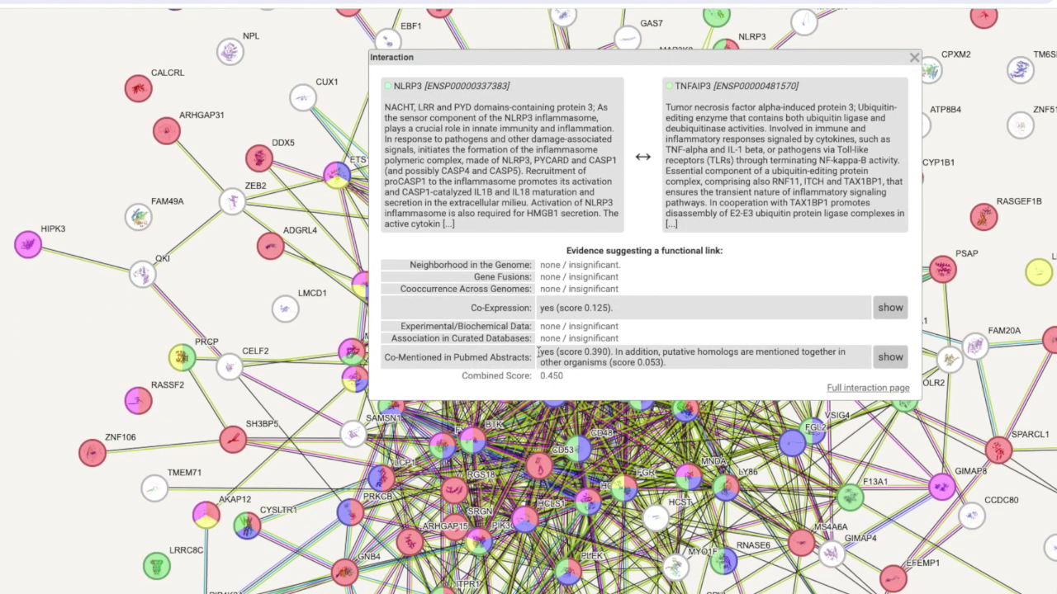
View the text-mining publications that mention NLRP3 and TNFAIP3 together, read the first abstract, and return to the network
{"action": "left_click", "coordinate": [890, 357]}
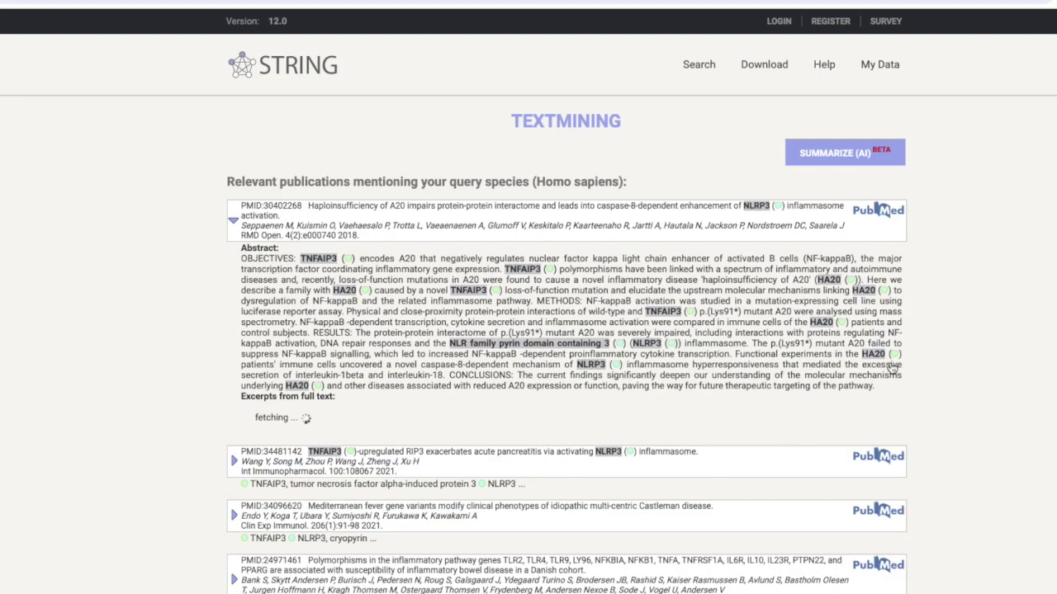
{"action": "scroll", "coordinate": [410, 457], "scroll_direction": "down", "scroll_amount": 1}
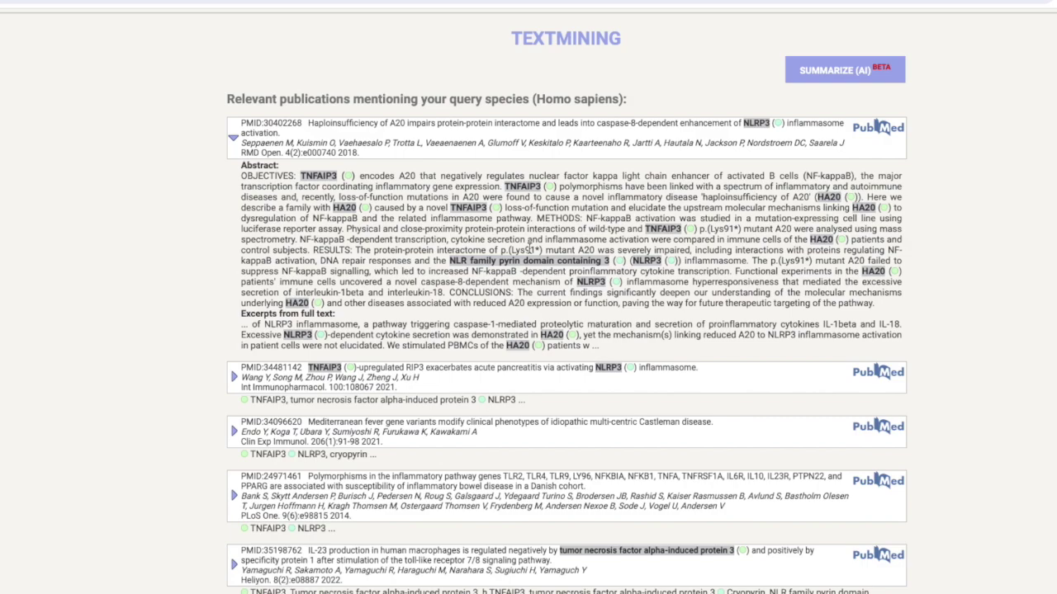
{"action": "scroll", "coordinate": [523, 395], "scroll_direction": "up", "scroll_amount": 2}
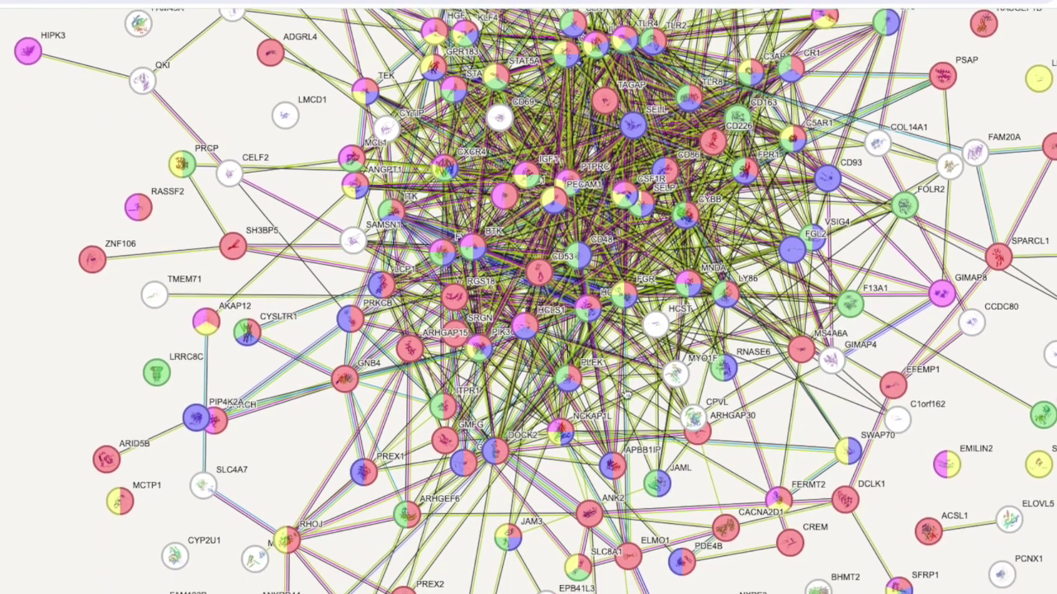
Move the CCL4 node slightly away from its overlapping neighbours, to between STAT5A and TAGAP
{"action": "scroll", "coordinate": [625, 393], "scroll_direction": "up", "scroll_amount": 4}
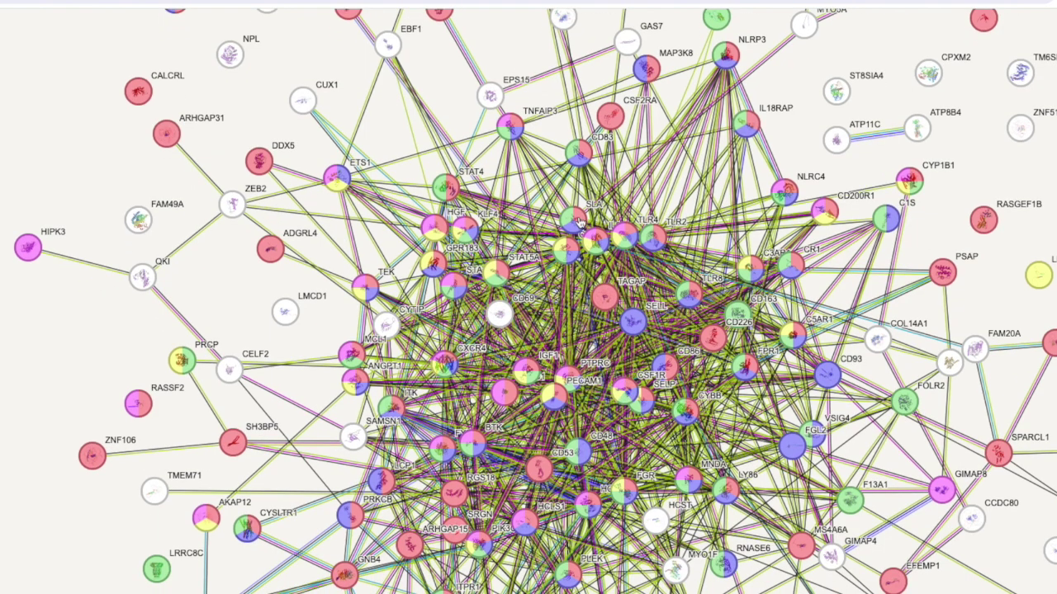
{"action": "left_click_drag", "start_coordinate": [568, 255], "coordinate": [551, 268]}
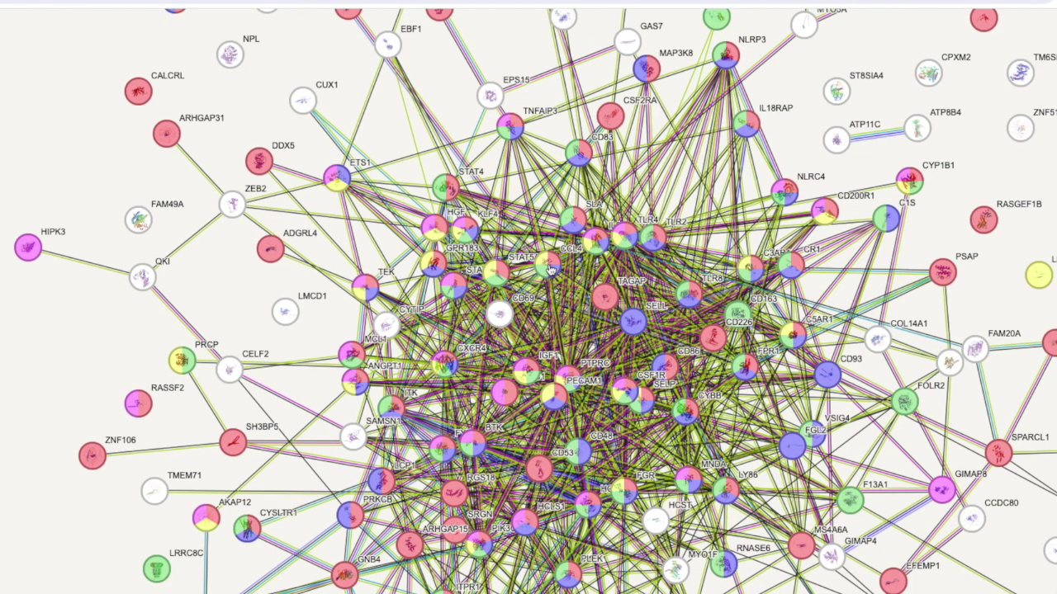
{"action": "scroll", "coordinate": [622, 265], "scroll_direction": "down", "scroll_amount": 1}
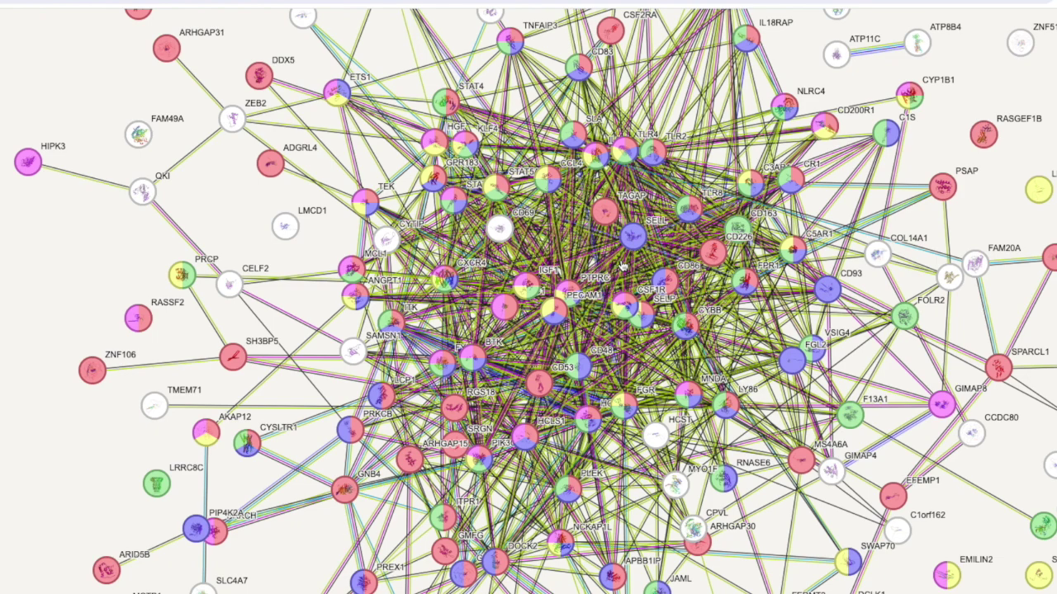
Open the network's export options and review the download formats and the table of interactions
{"action": "scroll", "coordinate": [622, 265], "scroll_direction": "down", "scroll_amount": 7}
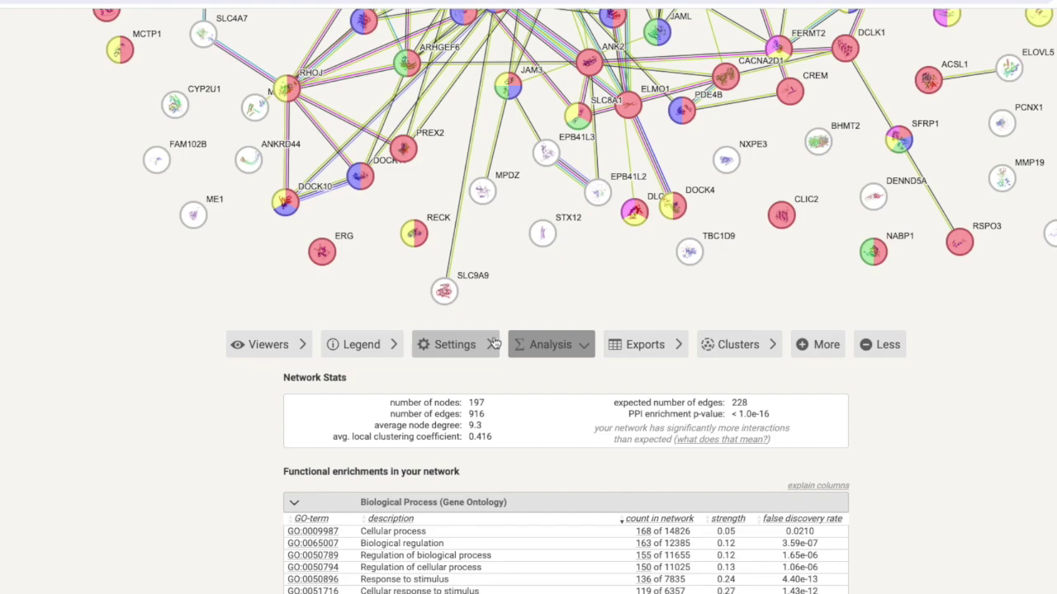
{"action": "left_click", "coordinate": [669, 344]}
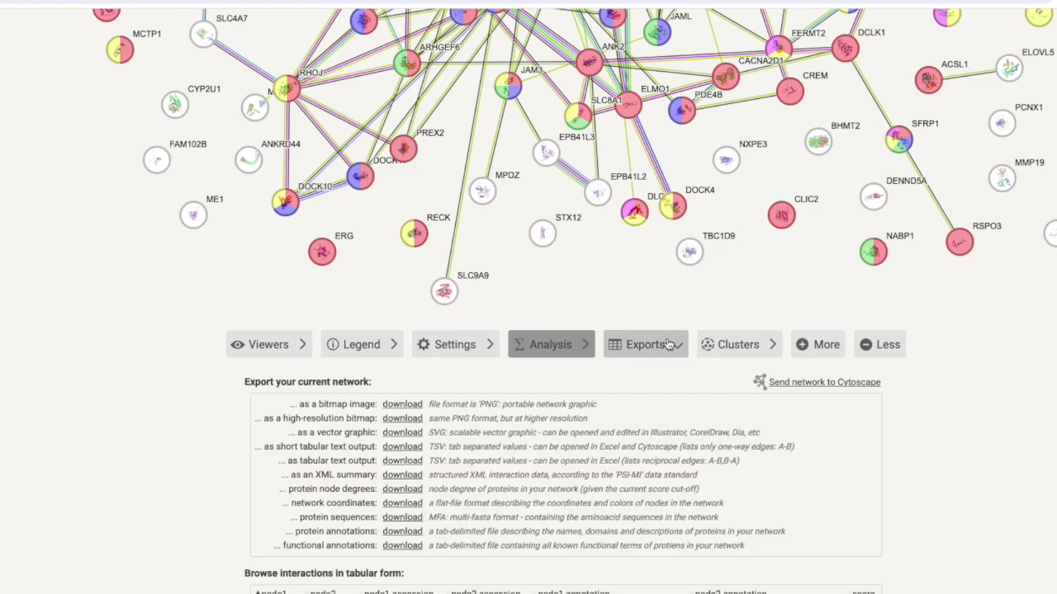
{"action": "scroll", "coordinate": [666, 404], "scroll_direction": "down", "scroll_amount": 2}
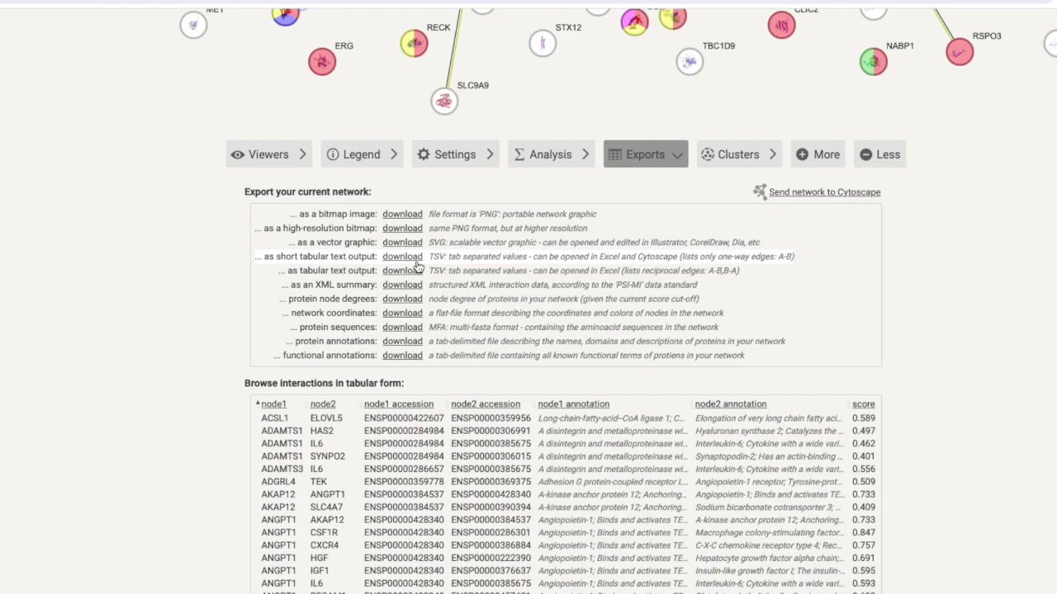
{"action": "scroll", "coordinate": [513, 300], "scroll_direction": "down", "scroll_amount": 2}
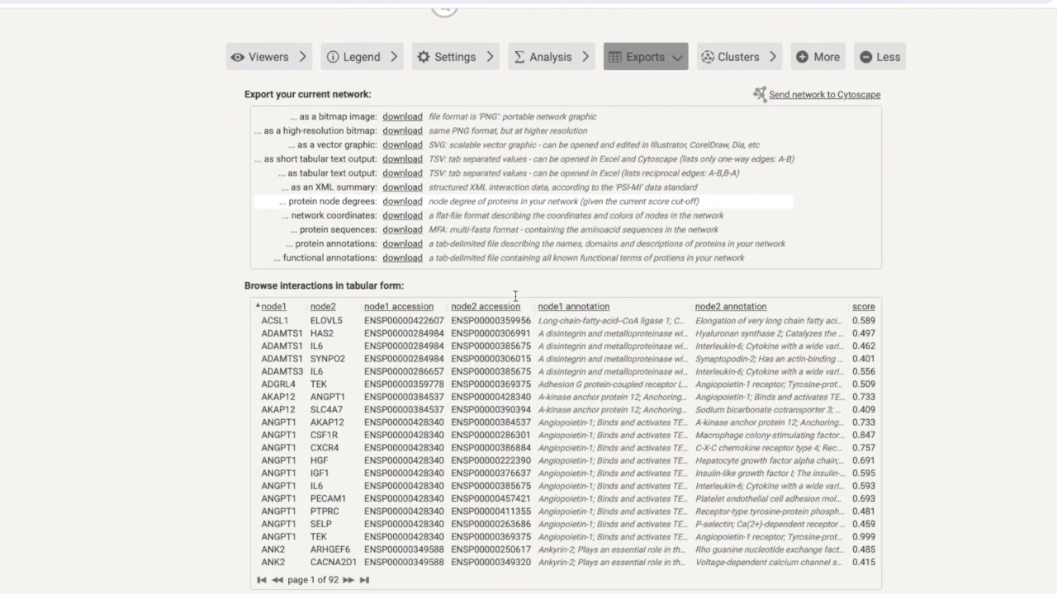
{"action": "scroll", "coordinate": [513, 300], "scroll_direction": "up", "scroll_amount": 8}
{"action": "scroll", "coordinate": [544, 189], "scroll_direction": "up", "scroll_amount": 3}
{"action": "scroll", "coordinate": [544, 189], "scroll_direction": "down", "scroll_amount": 8}
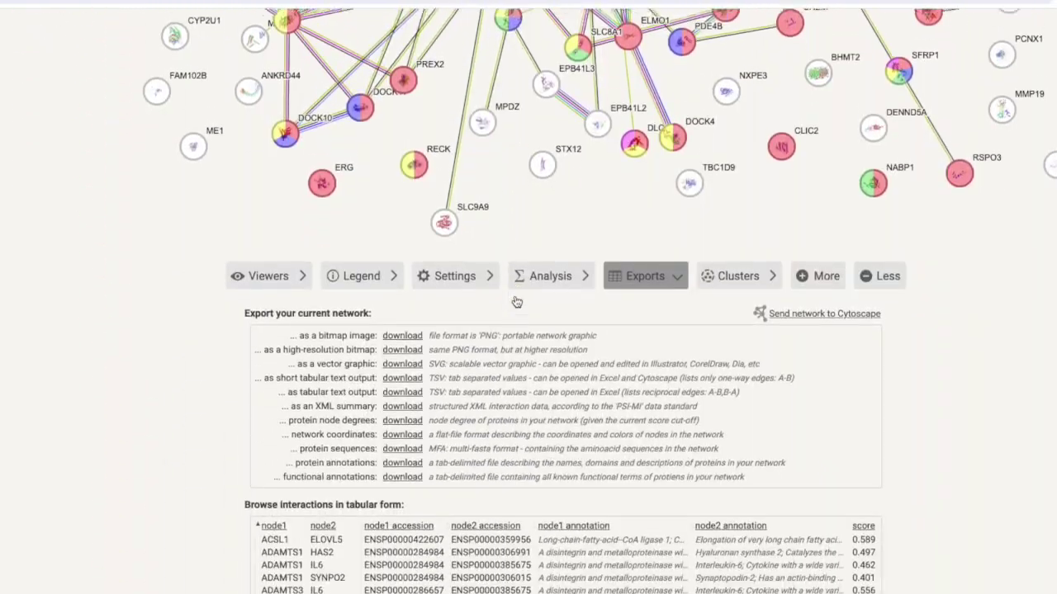
Reopen the network statistics and functional enrichment analysis, and look over the coloured proteins in the network again
{"action": "left_click", "coordinate": [544, 189]}
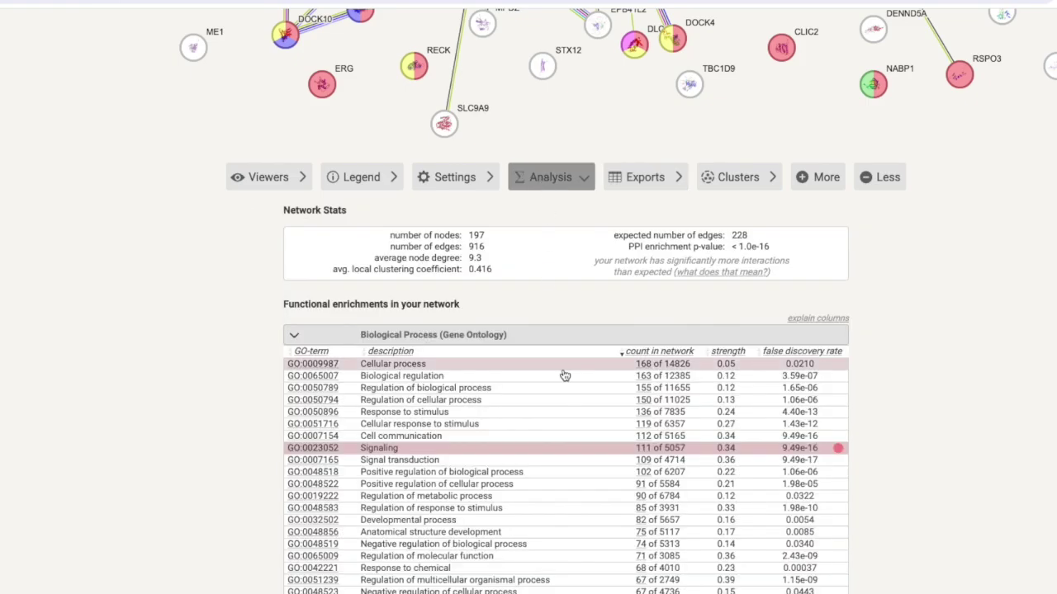
{"action": "scroll", "coordinate": [561, 373], "scroll_direction": "up", "scroll_amount": 10}
{"action": "scroll", "coordinate": [564, 373], "scroll_direction": "down", "scroll_amount": 2}
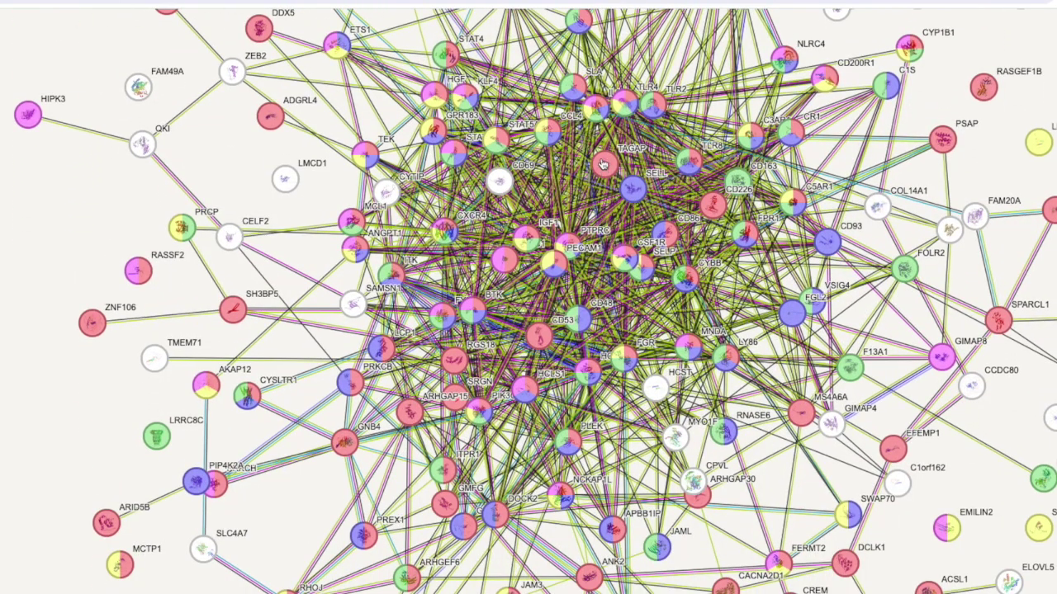
{"action": "scroll", "coordinate": [563, 291], "scroll_direction": "down", "scroll_amount": 1}
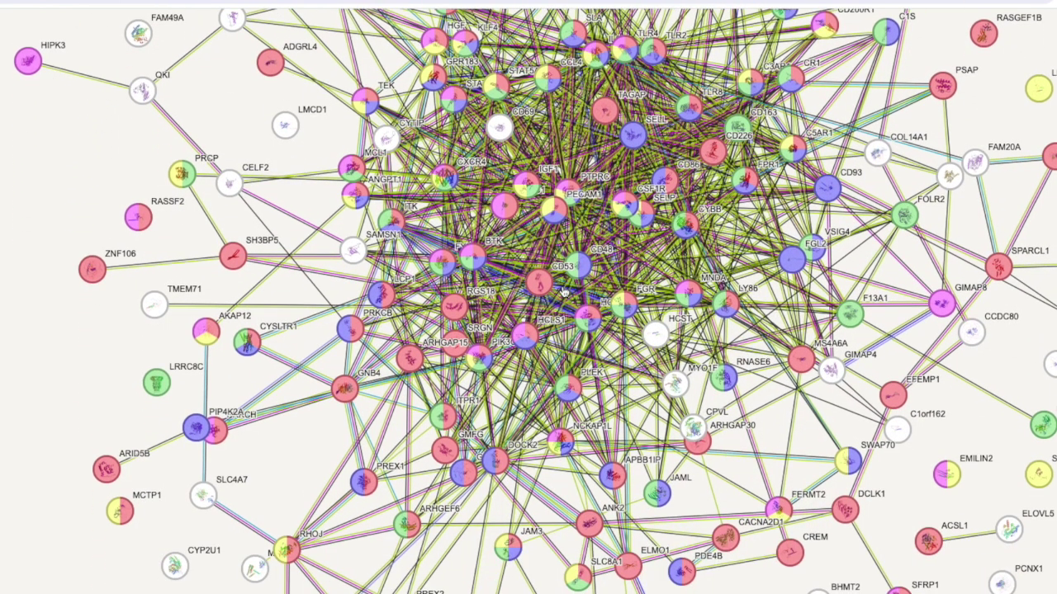
Pull the IL6 node out of the dense cluster to a spot between IL18RAP and ATP11C, just above NLRC4
{"action": "scroll", "coordinate": [529, 201], "scroll_direction": "up", "scroll_amount": 6}
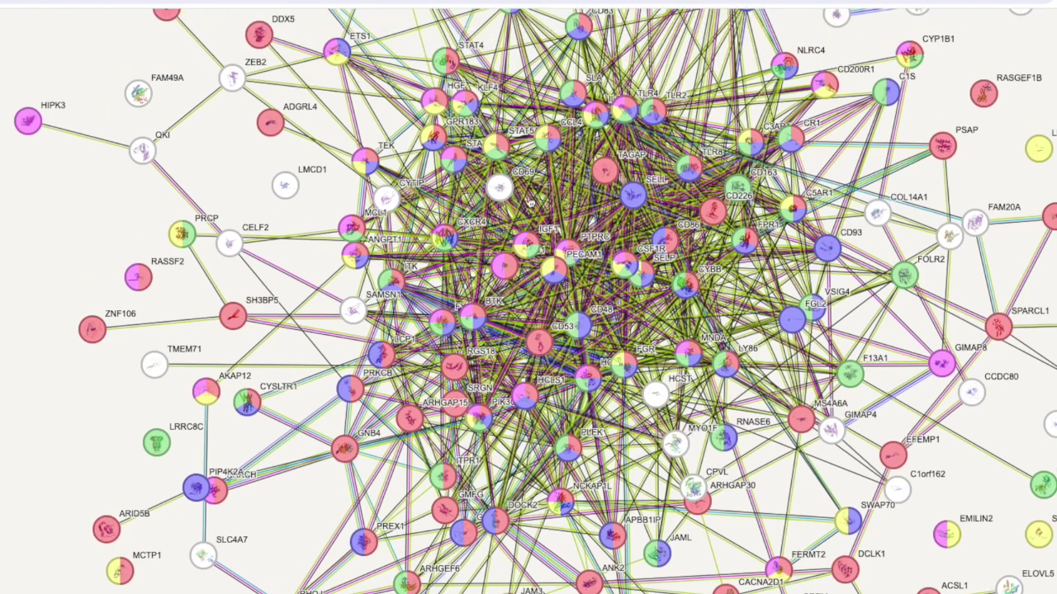
{"action": "scroll", "coordinate": [529, 200], "scroll_direction": "down", "scroll_amount": 4}
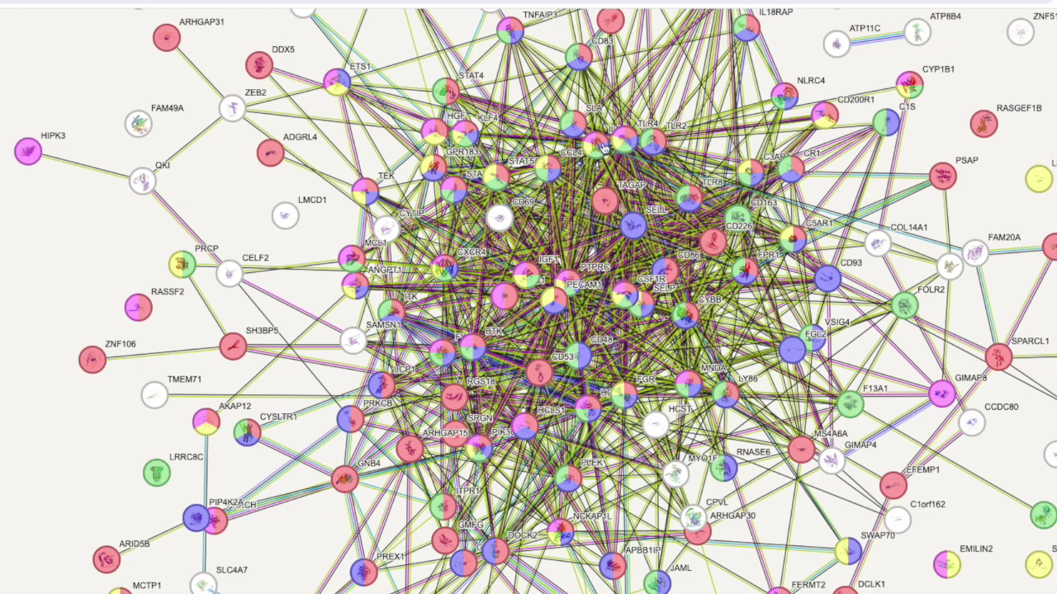
{"action": "left_click_drag", "start_coordinate": [625, 134], "coordinate": [795, 47]}
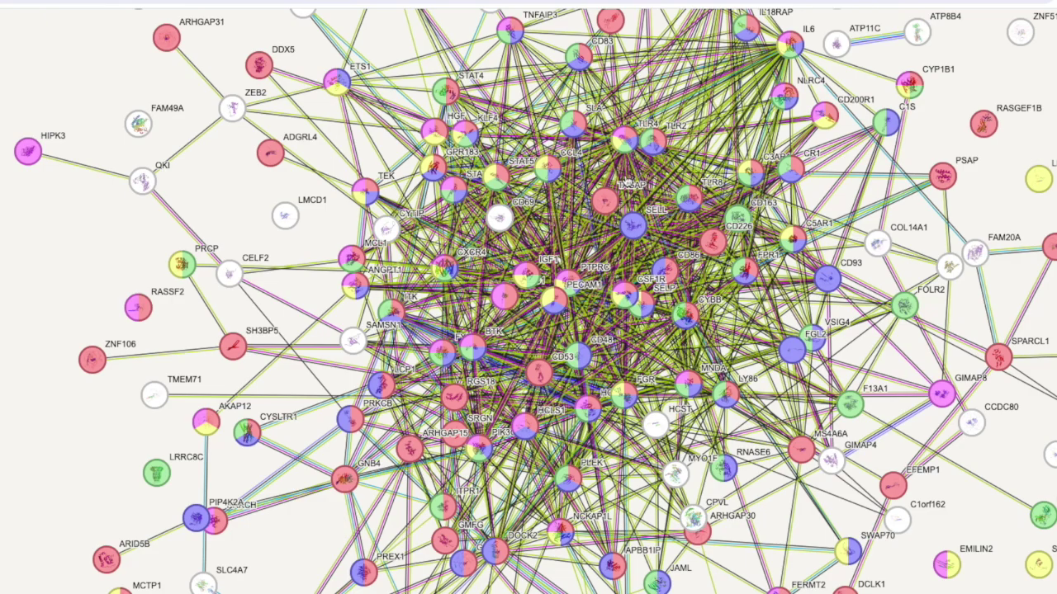
{"action": "scroll", "coordinate": [627, 113], "scroll_direction": "up", "scroll_amount": 4}
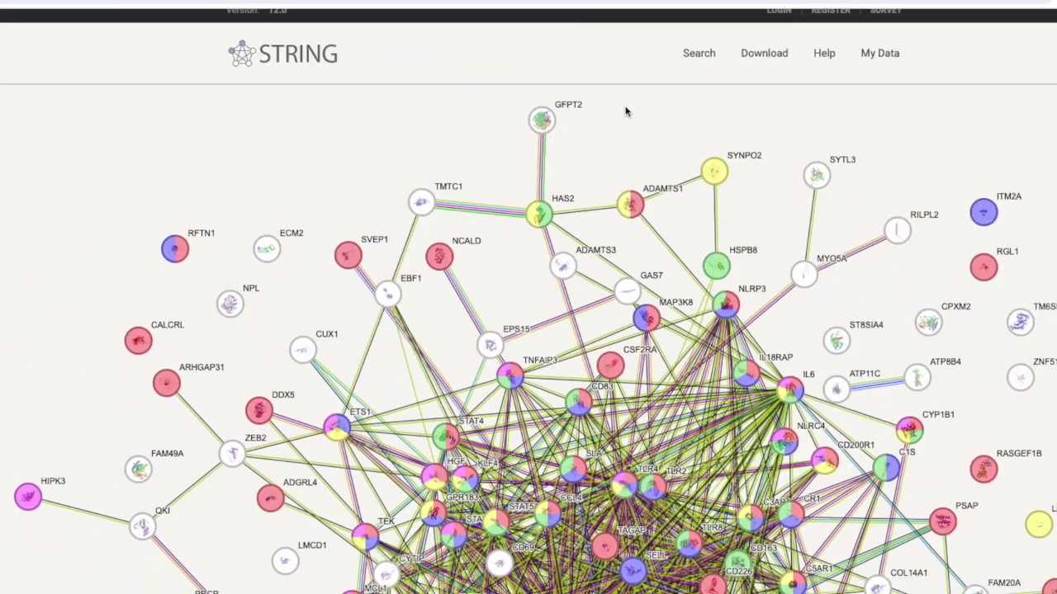